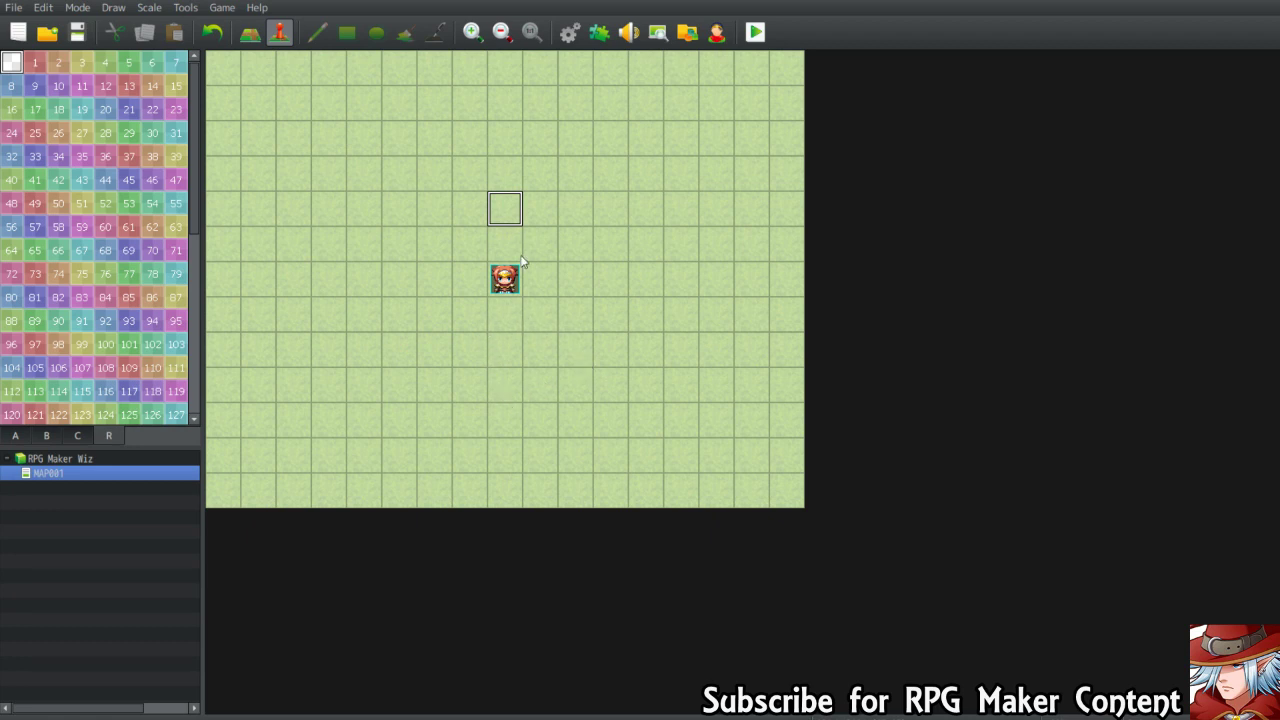
Create a new event on the tile using the orange-haired Actor1 character sprite
{"action": "double_click", "coordinate": [503, 211]}
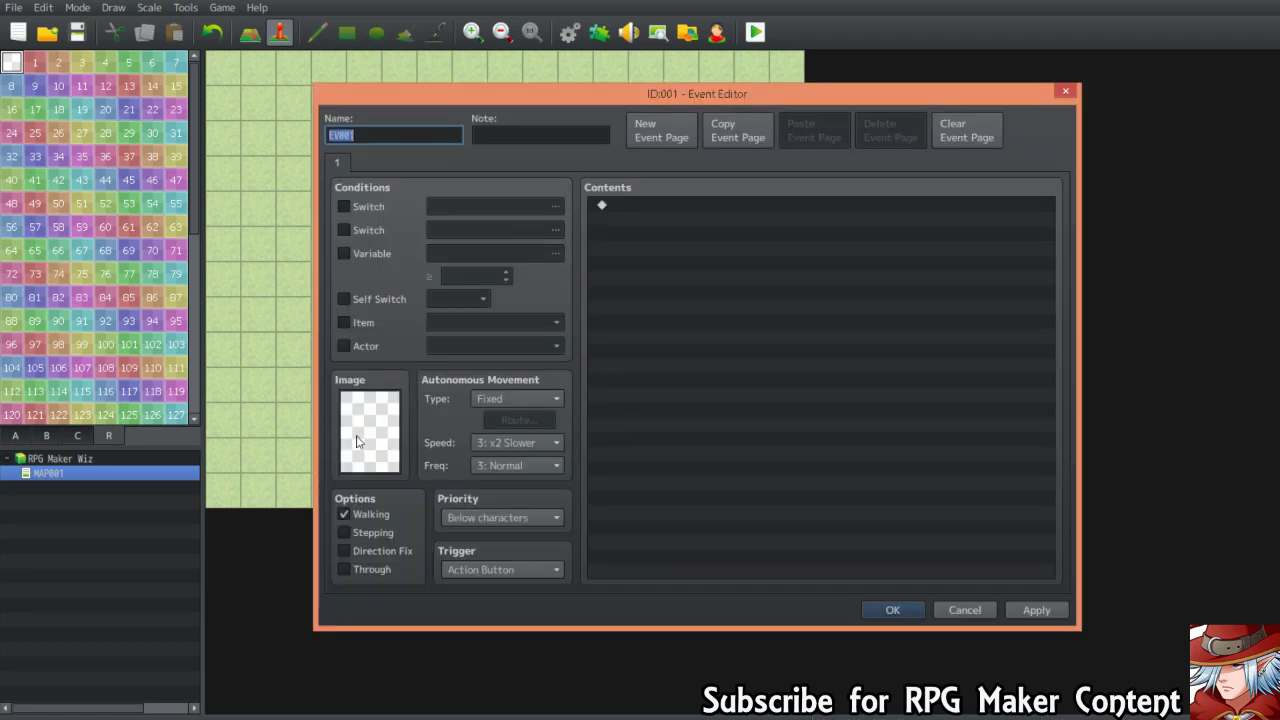
{"action": "double_click", "coordinate": [358, 442]}
{"action": "left_click", "coordinate": [483, 228]}
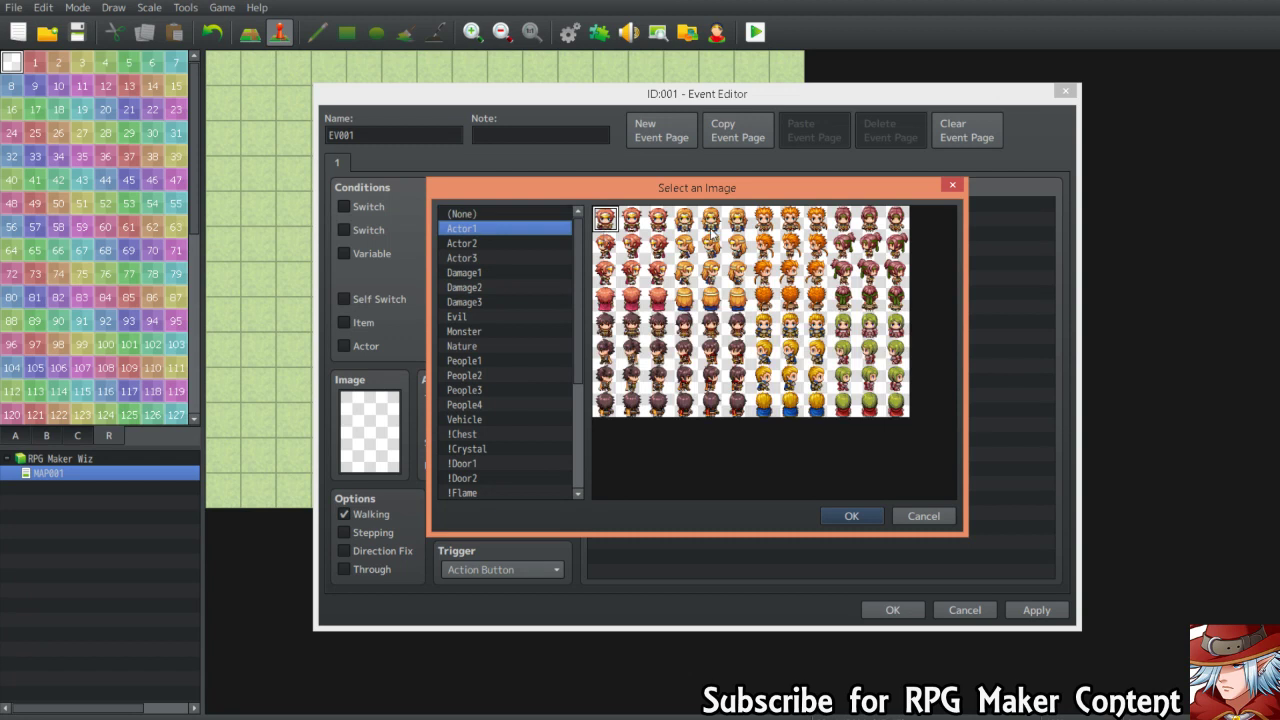
{"action": "double_click", "coordinate": [788, 224]}
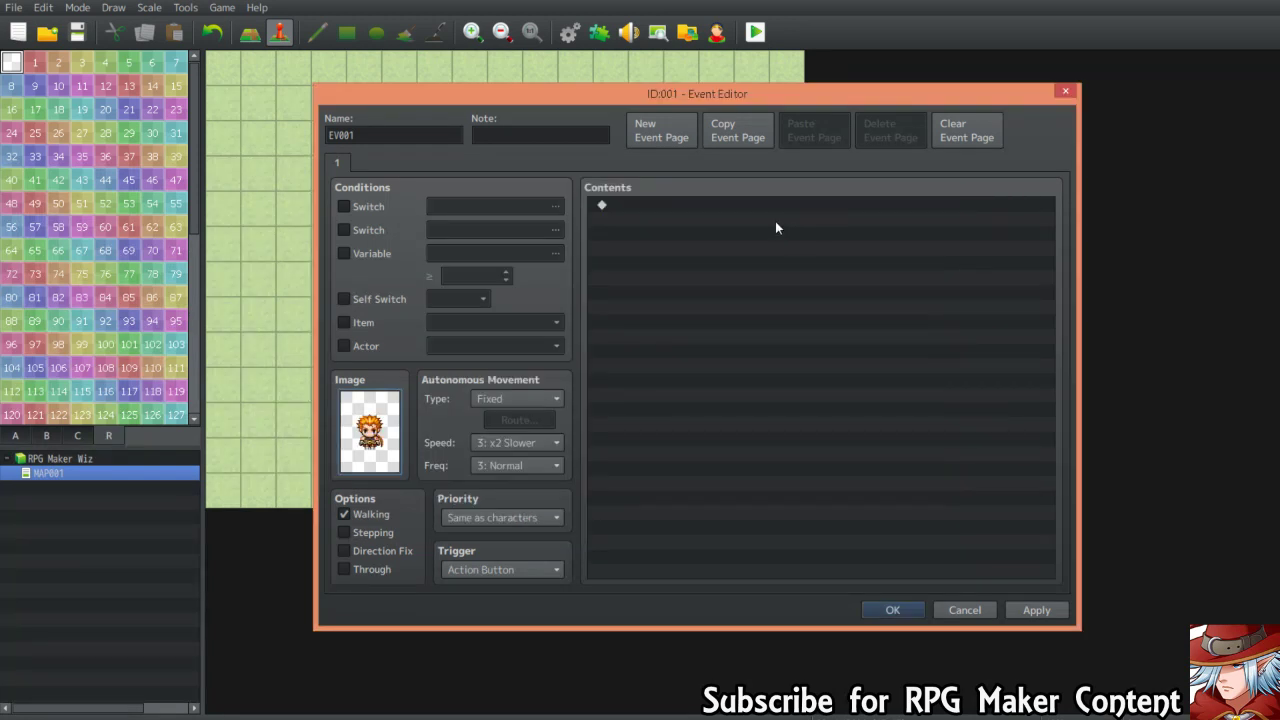
Add a Show Text with the orange-haired Actor1 face saying 'Muahahhah, I am clever.'
{"action": "double_click", "coordinate": [699, 207]}
{"action": "left_click", "coordinate": [688, 210]}
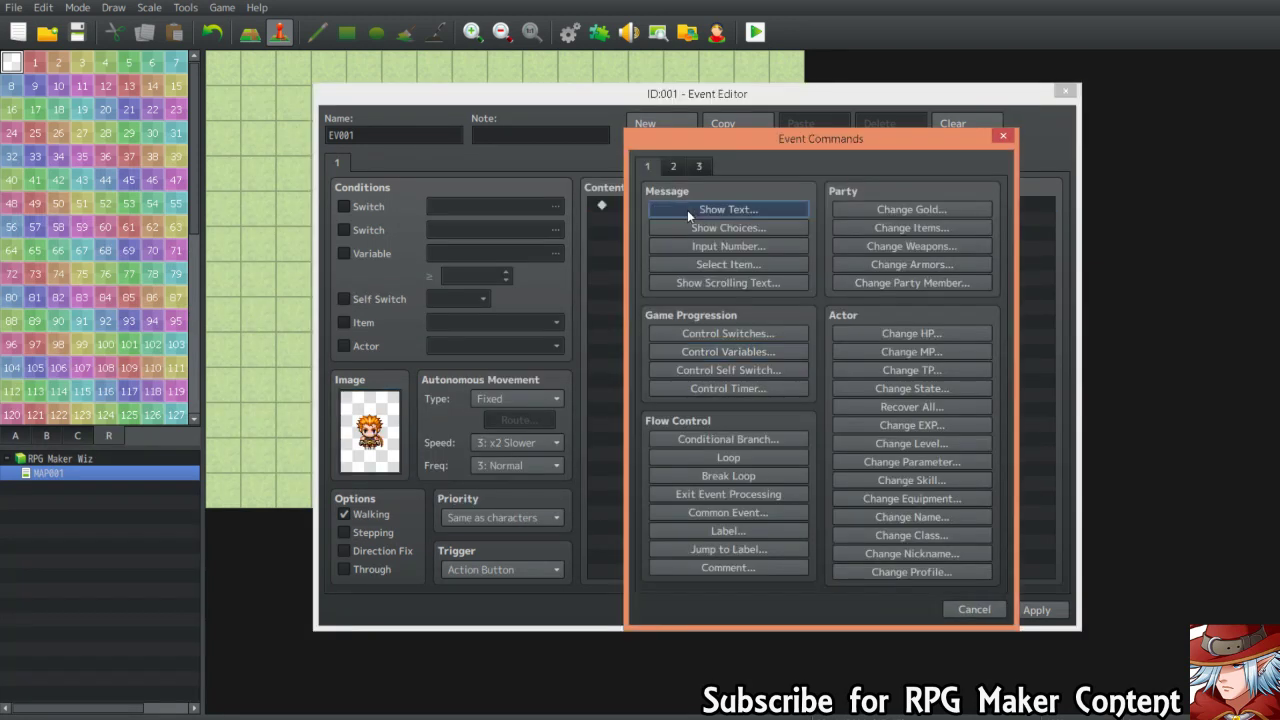
{"action": "double_click", "coordinate": [640, 366]}
{"action": "left_click", "coordinate": [595, 251]}
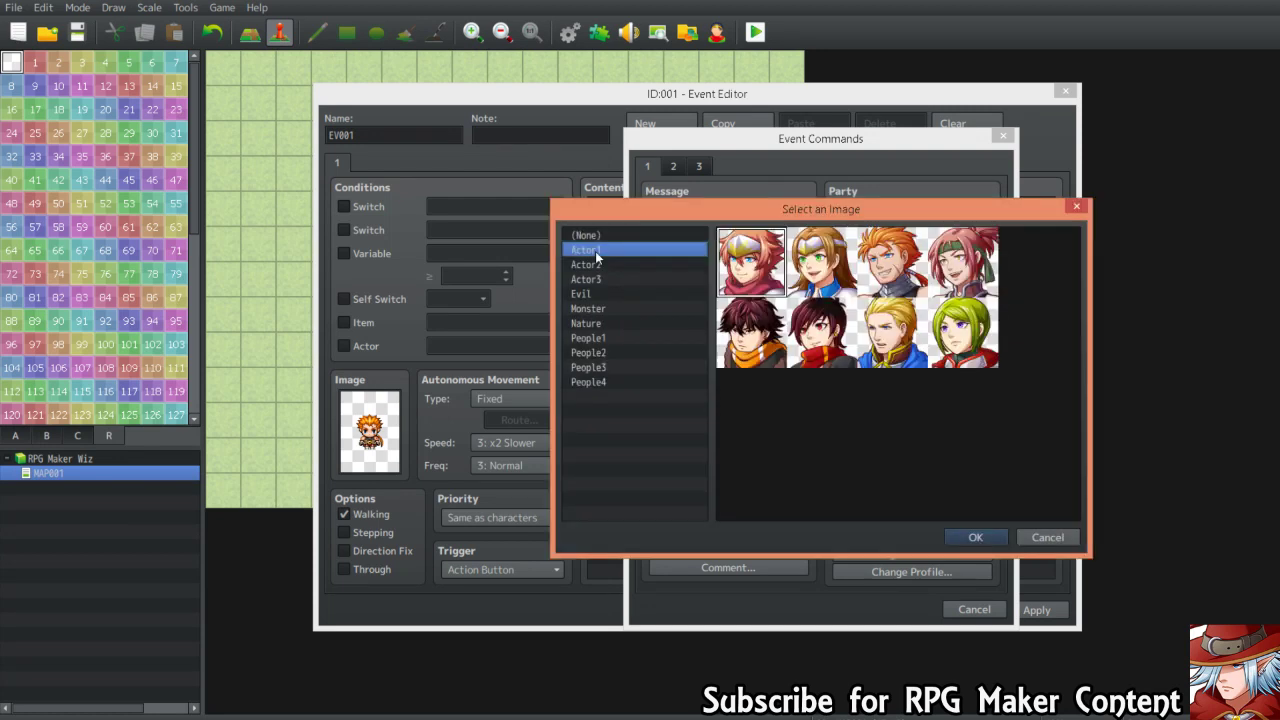
{"action": "double_click", "coordinate": [910, 275]}
{"action": "left_click", "coordinate": [764, 371]}
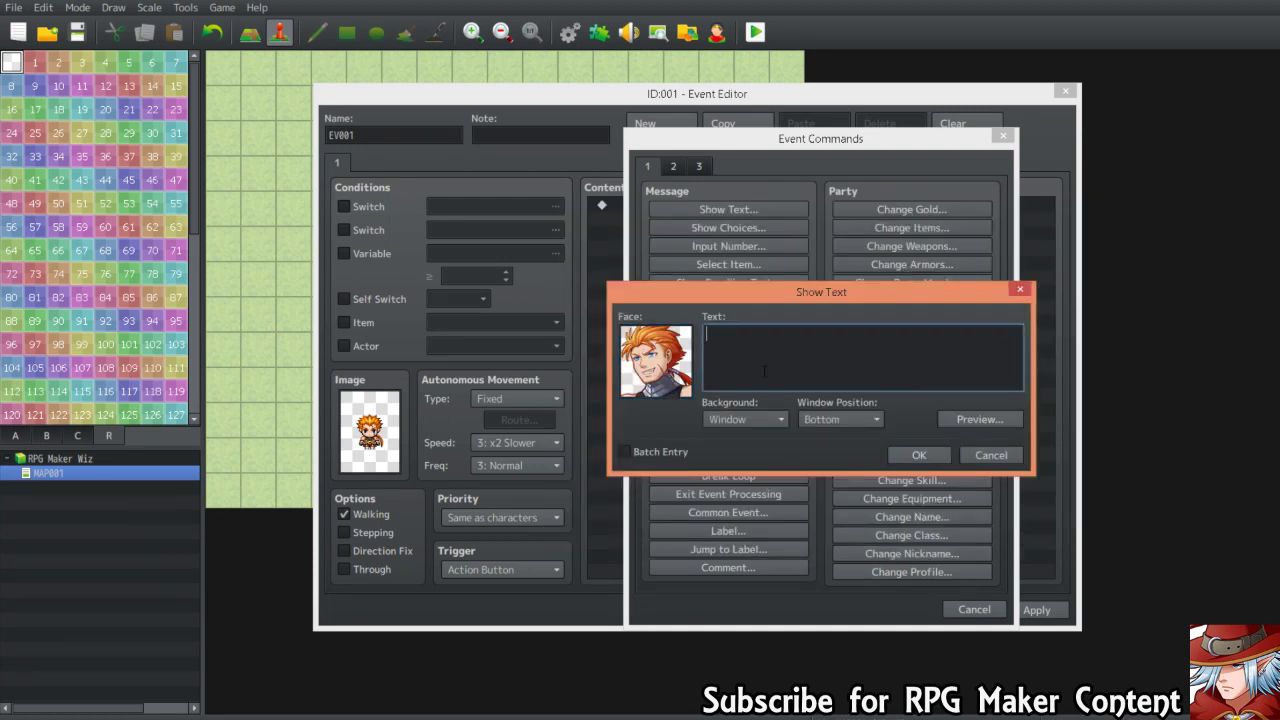
{"action": "type", "text": "H"}
{"action": "type", "text": "uahahhah, "}
{"action": "type", "text": "I am clever."}
{"action": "left_click", "coordinate": [905, 455]}
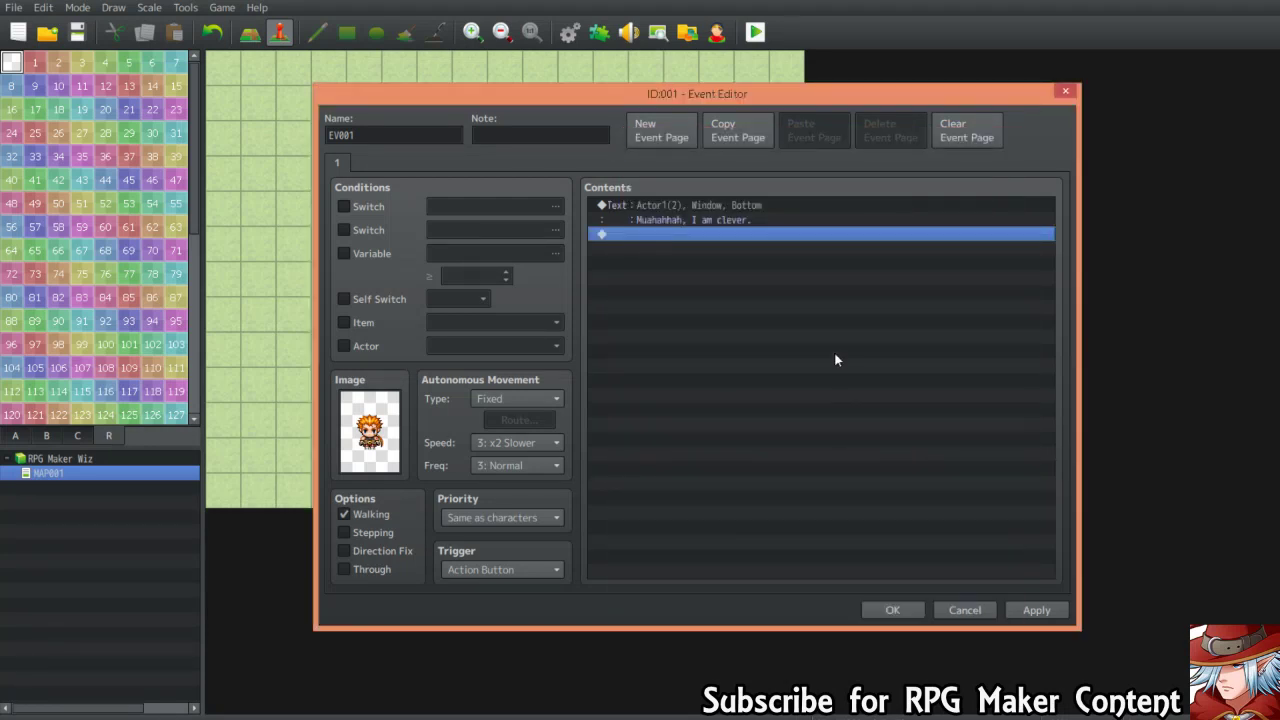
Save the event, nudge it slightly on the map, and reopen its Event Editor
{"action": "left_click", "coordinate": [891, 609]}
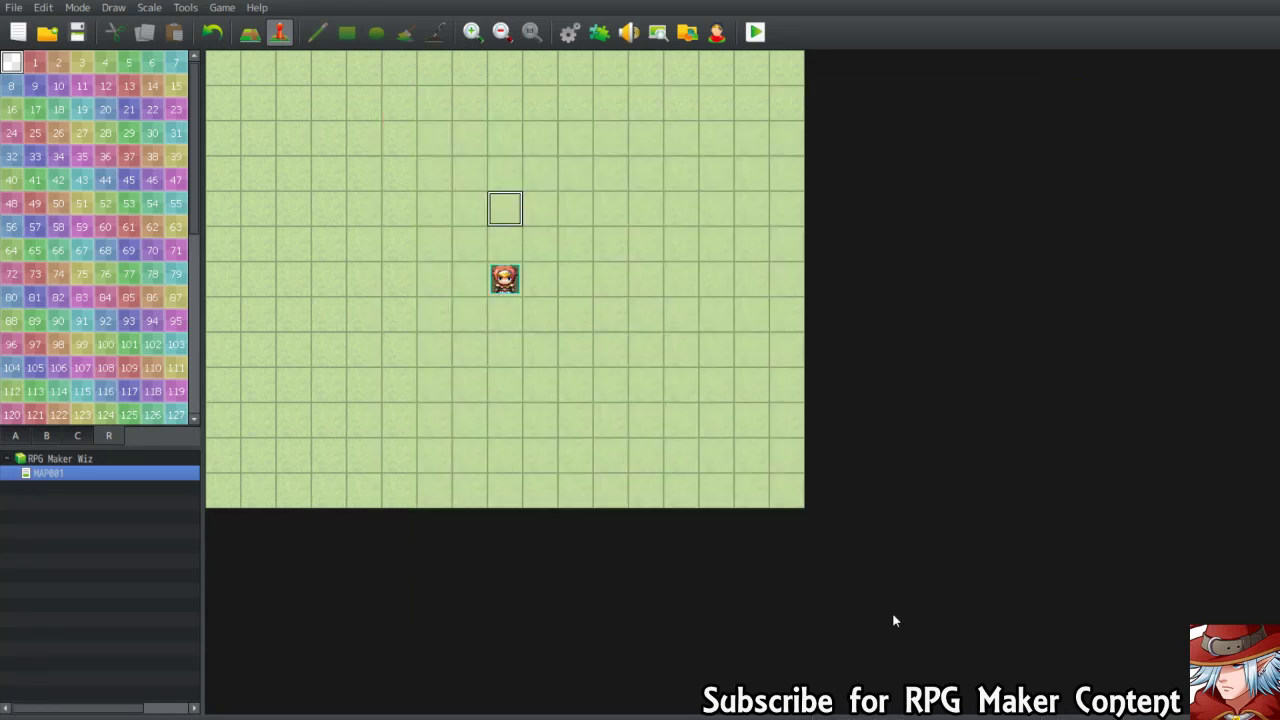
{"action": "mouse_move", "coordinate": [510, 288]}
{"action": "left_mouse_down"}
{"action": "mouse_move", "coordinate": [507, 246]}
{"action": "mouse_move", "coordinate": [510, 282]}
{"action": "left_mouse_up"}
{"action": "left_click", "coordinate": [515, 210]}
{"action": "double_click", "coordinate": [515, 210]}
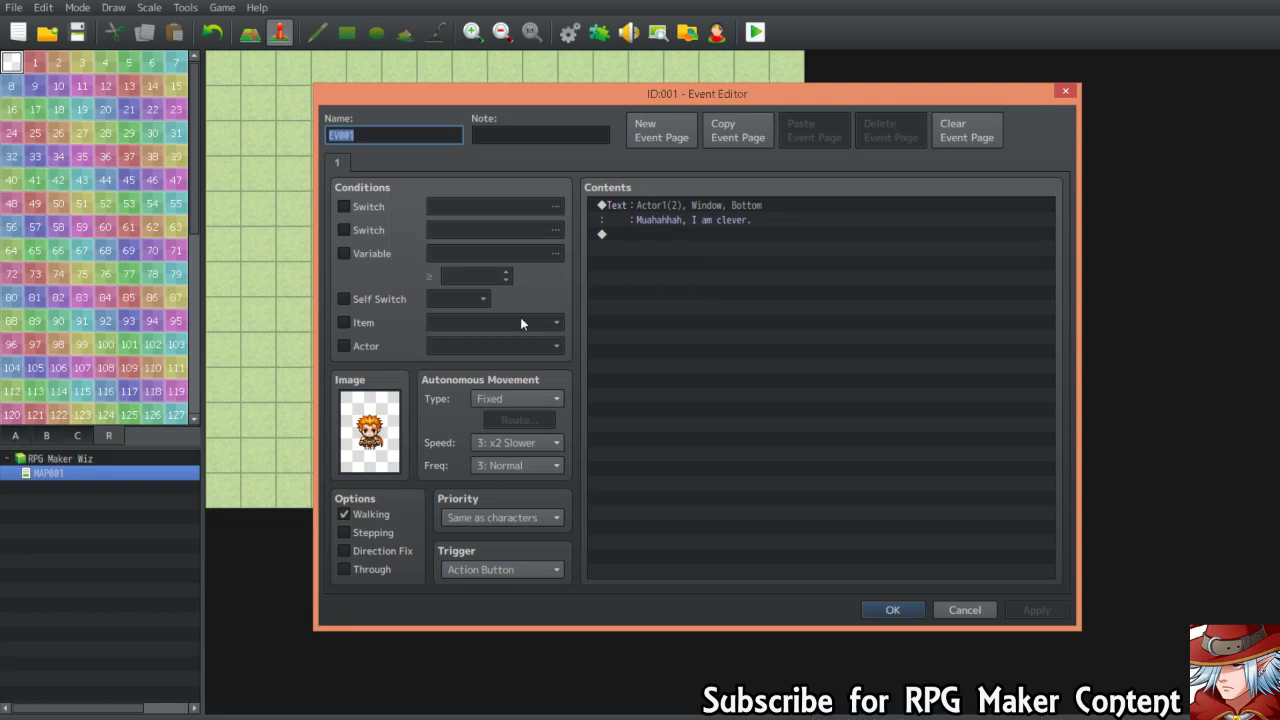
Add a Control Variables command on variable 0009, renamed 'Random Variable'
{"action": "left_click", "coordinate": [345, 300]}
{"action": "left_click", "coordinate": [345, 300]}
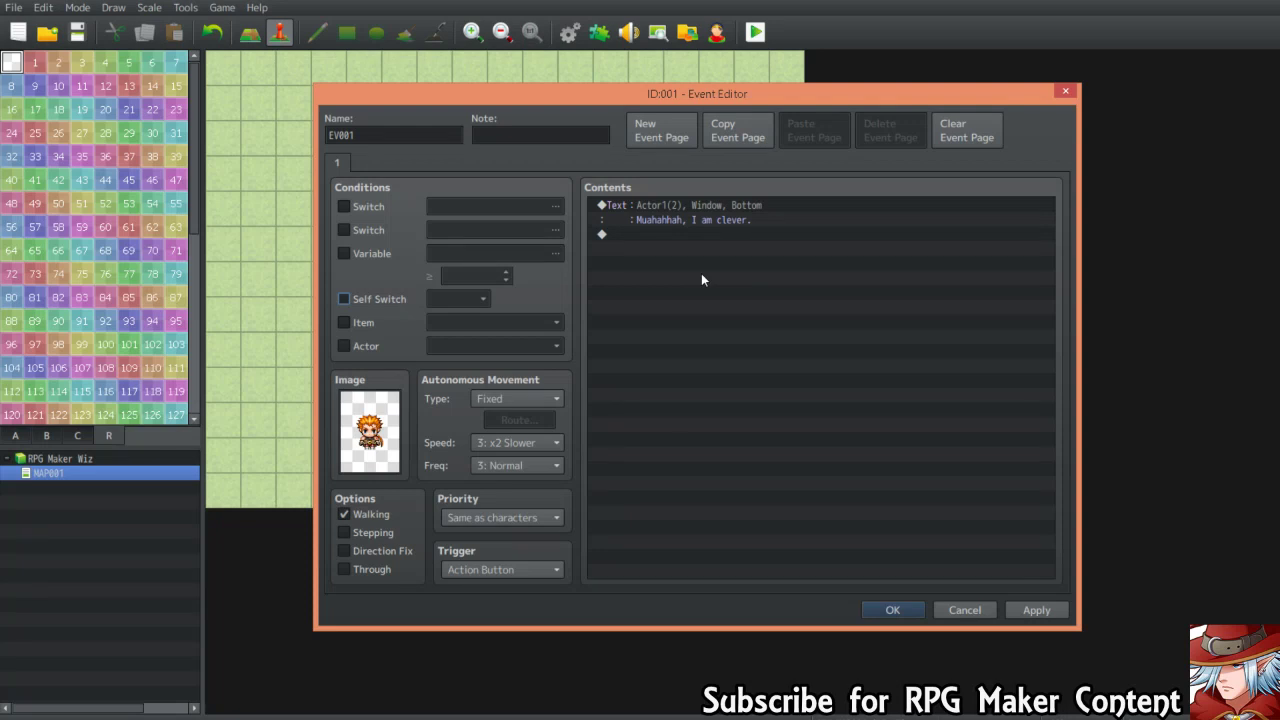
{"action": "double_click", "coordinate": [657, 237]}
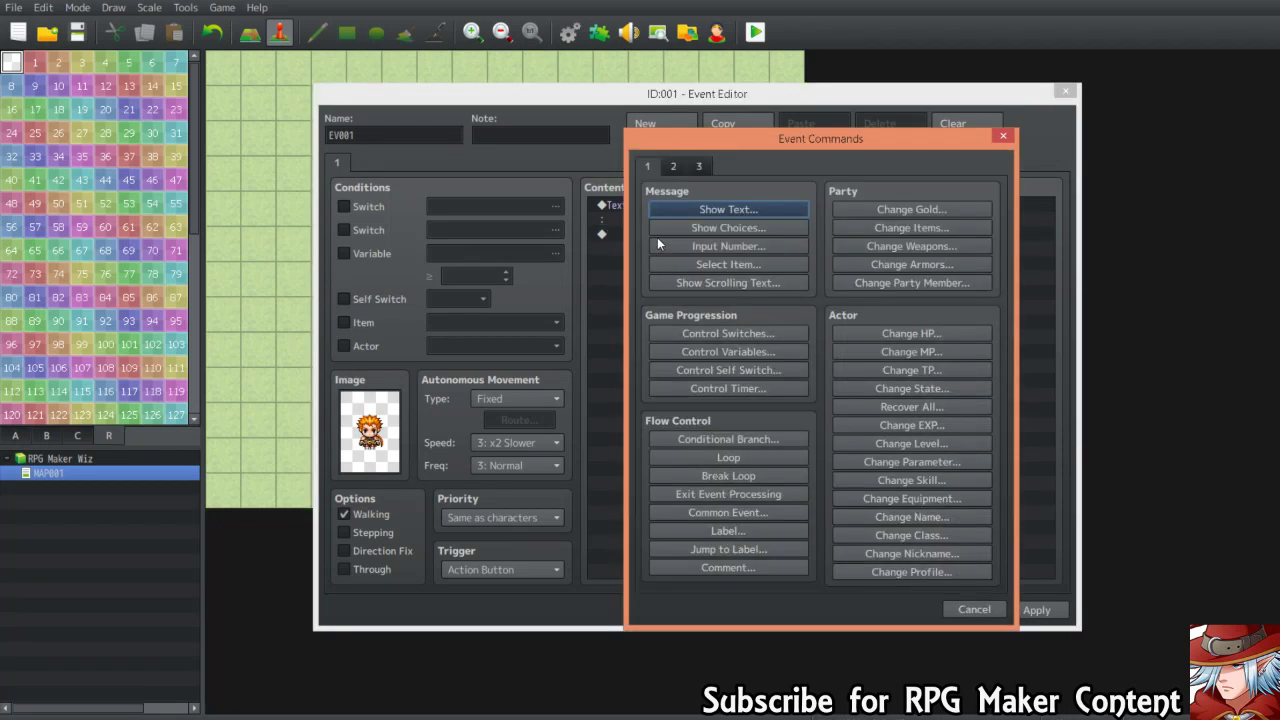
{"action": "left_click", "coordinate": [737, 357]}
{"action": "left_click", "coordinate": [792, 278]}
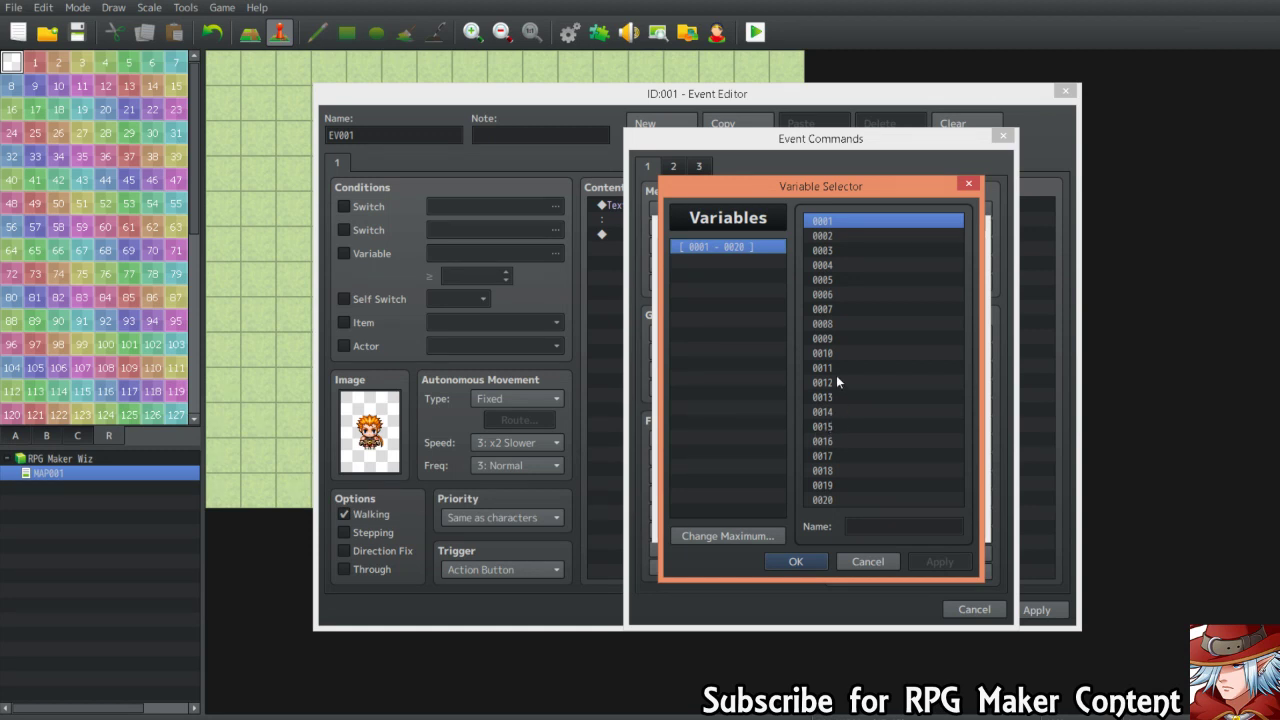
{"action": "left_click", "coordinate": [839, 338]}
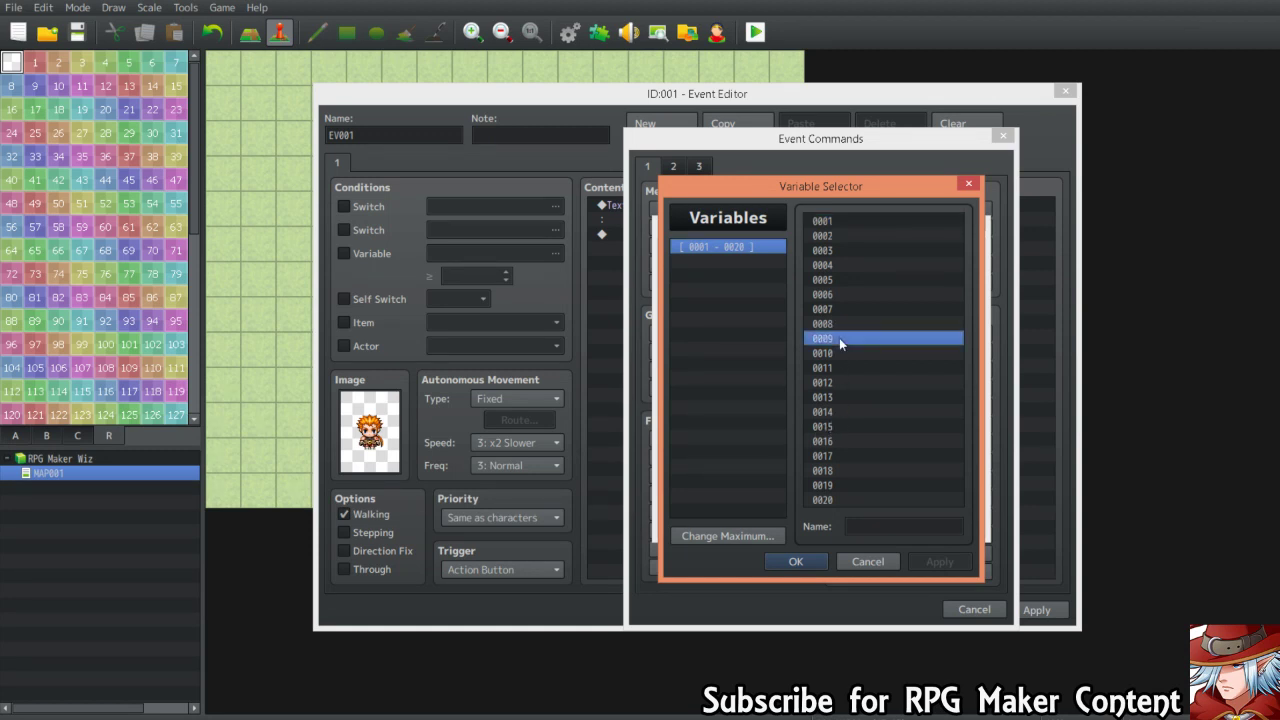
{"action": "double_click", "coordinate": [839, 337]}
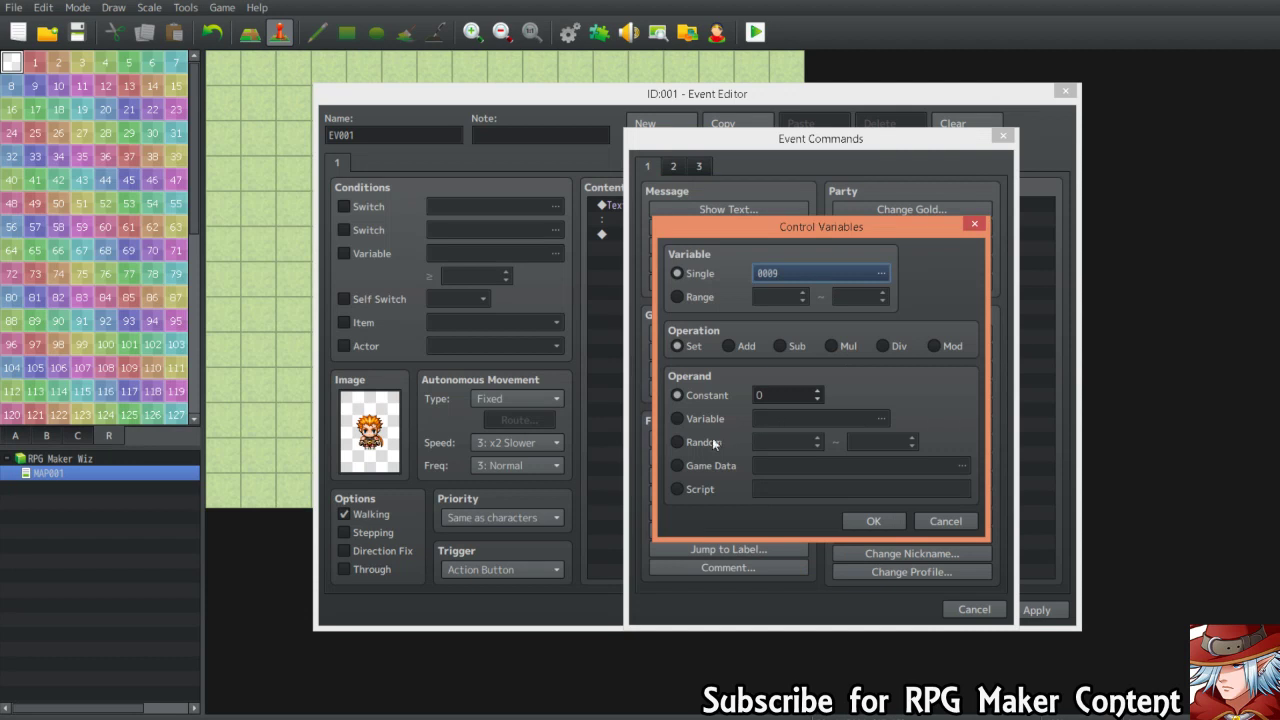
{"action": "left_click", "coordinate": [880, 273]}
{"action": "left_click", "coordinate": [867, 528]}
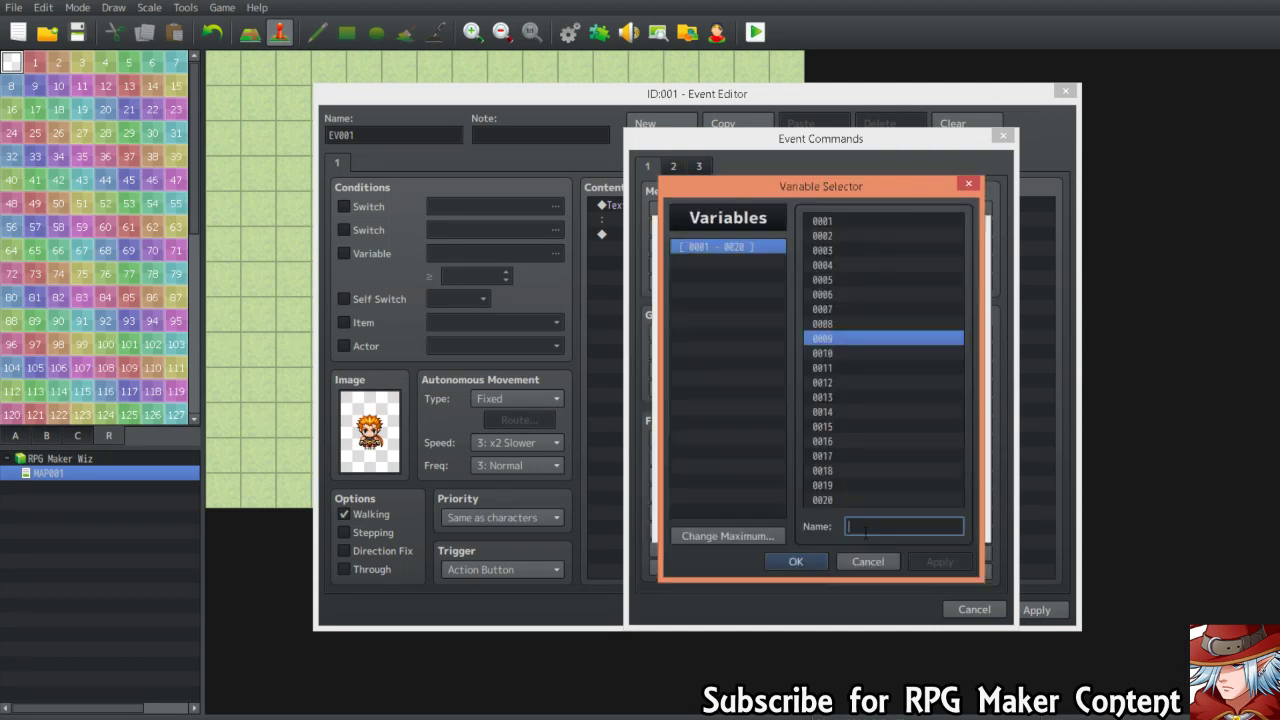
{"action": "type", "text": "Random "}
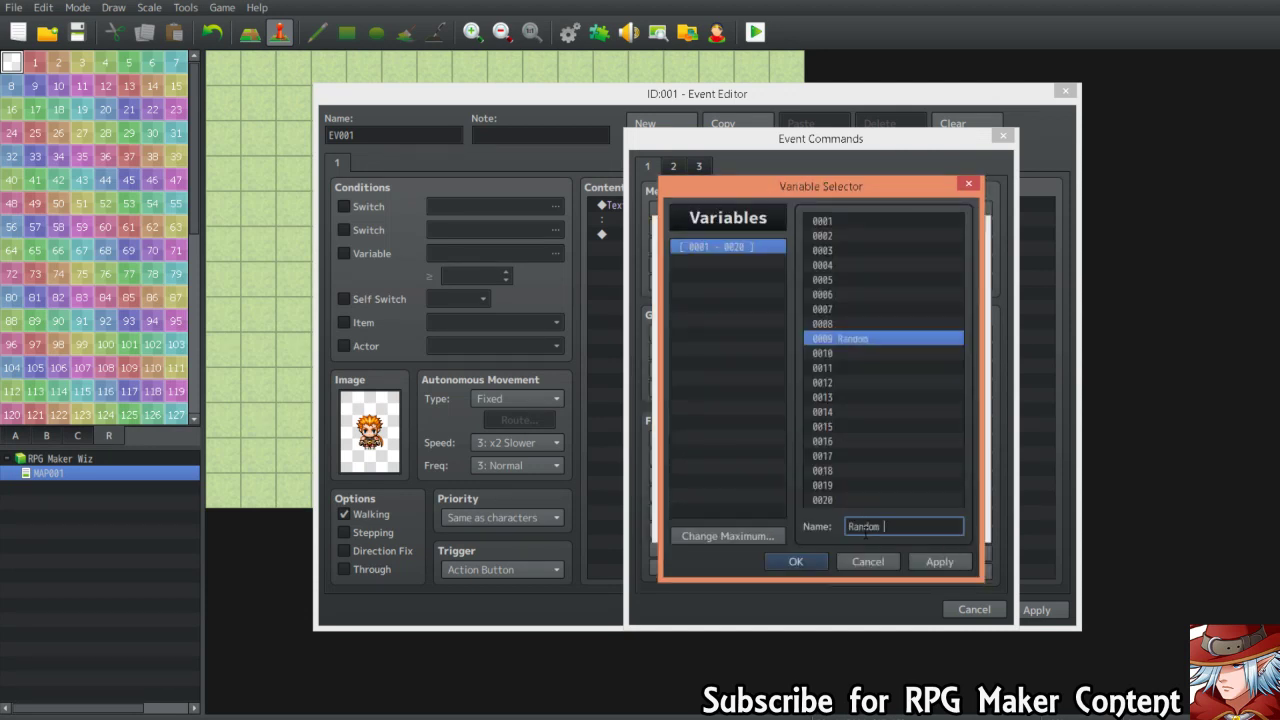
{"action": "type", "text": "Variable"}
{"action": "left_click", "coordinate": [795, 561]}
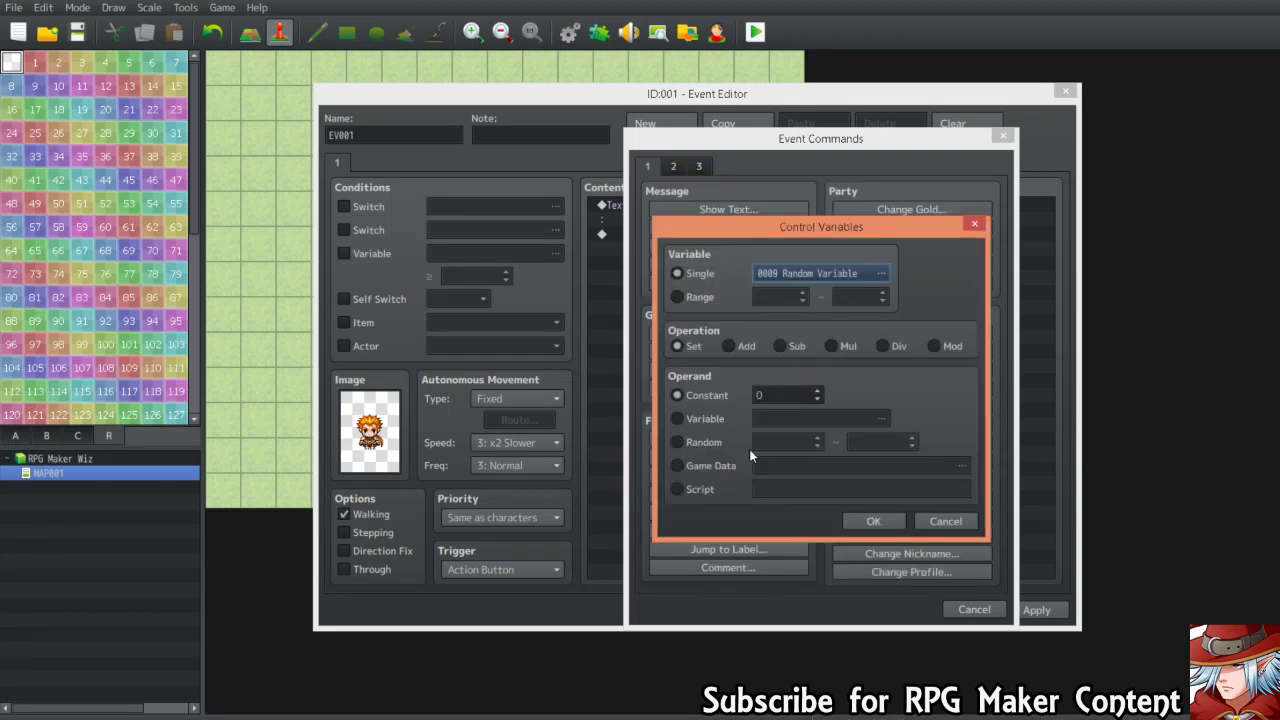
Set the command's operand to Random from 1 to 3 and confirm it
{"action": "left_click", "coordinate": [679, 442]}
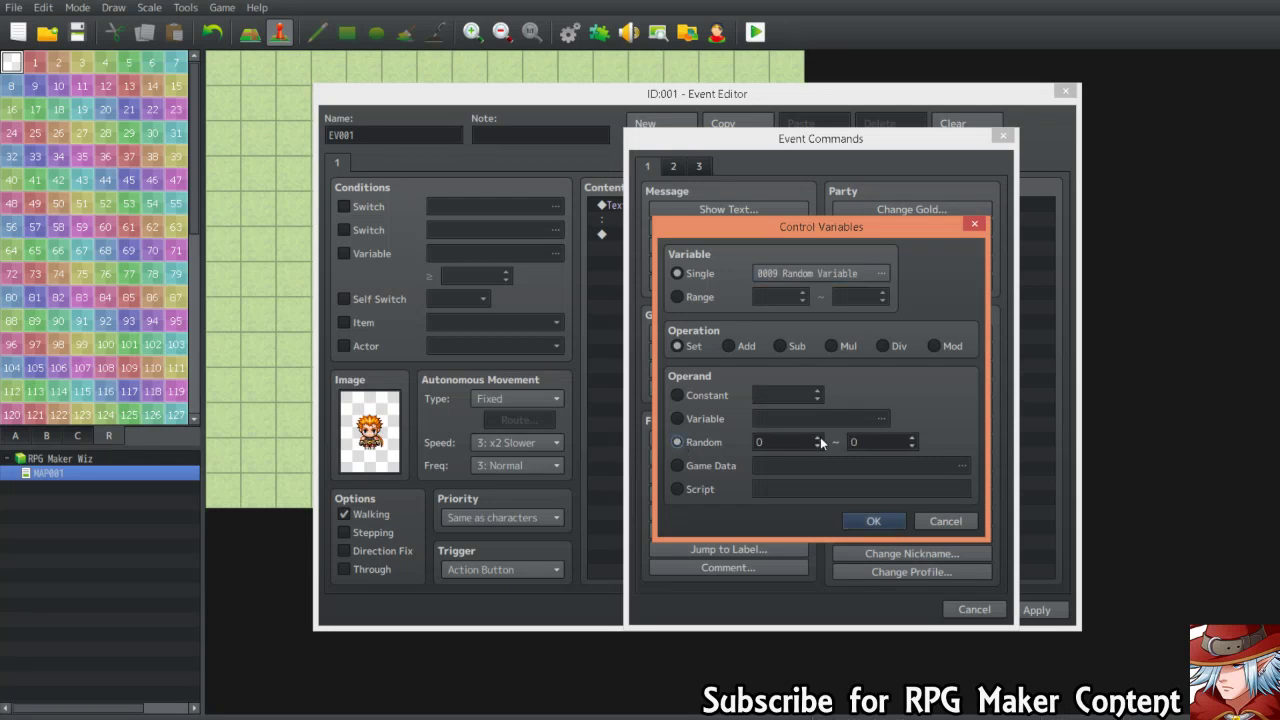
{"action": "left_click", "coordinate": [818, 437]}
{"action": "left_click", "coordinate": [913, 437]}
{"action": "left_click", "coordinate": [866, 524]}
Cut the Control Variables command and paste it above the Show Text message
{"action": "left_click", "coordinate": [757, 237]}
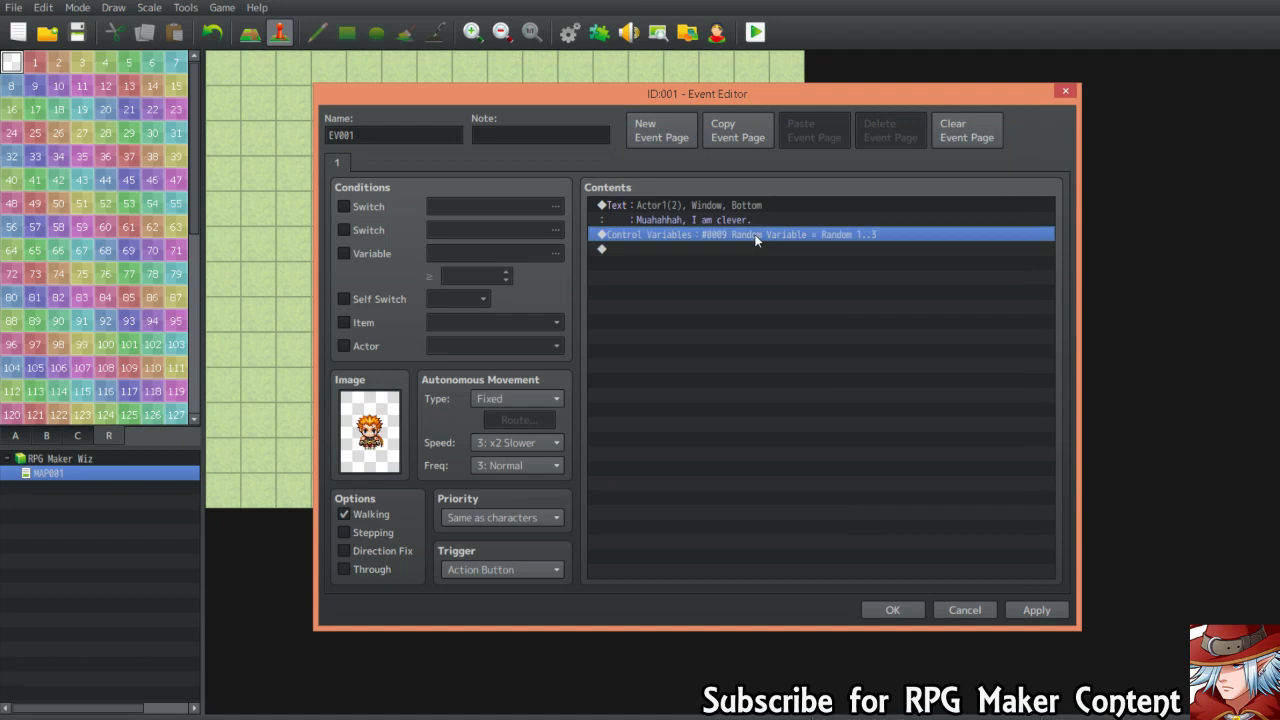
{"action": "right_click", "coordinate": [757, 237]}
{"action": "left_click", "coordinate": [784, 279]}
{"action": "right_click", "coordinate": [722, 206]}
{"action": "left_click", "coordinate": [770, 289]}
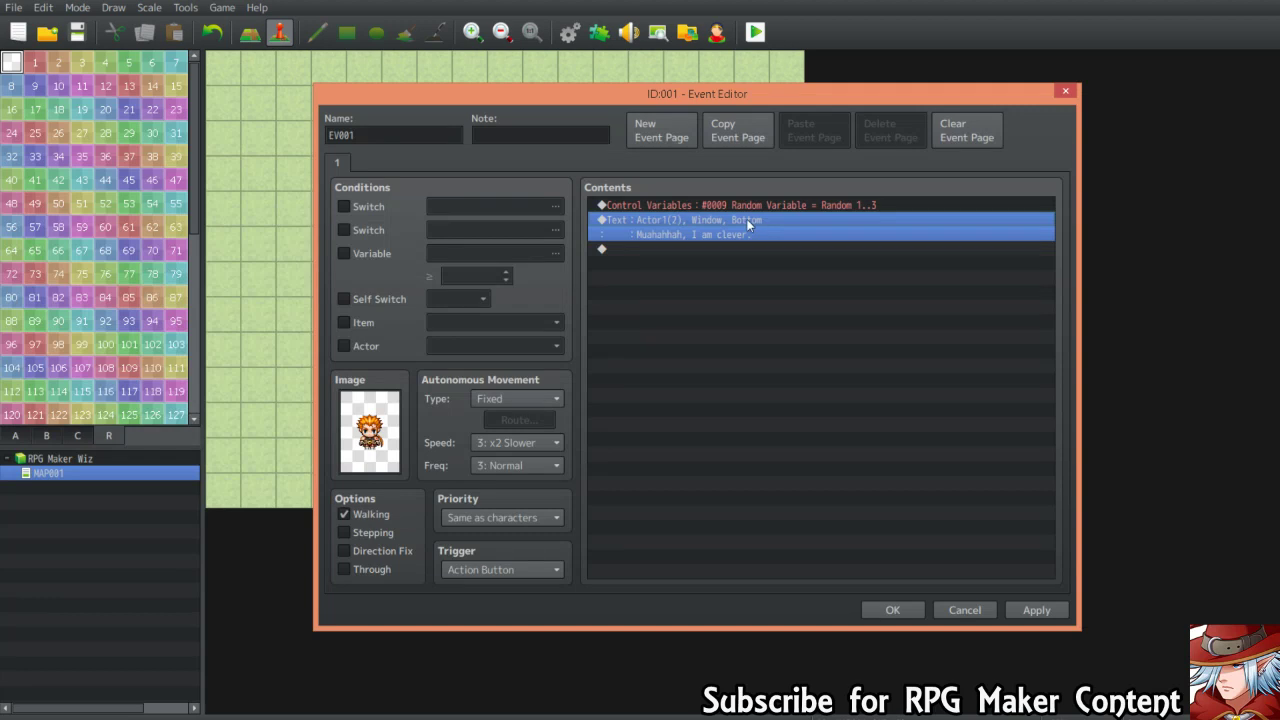
{"action": "key", "text": "Return"}
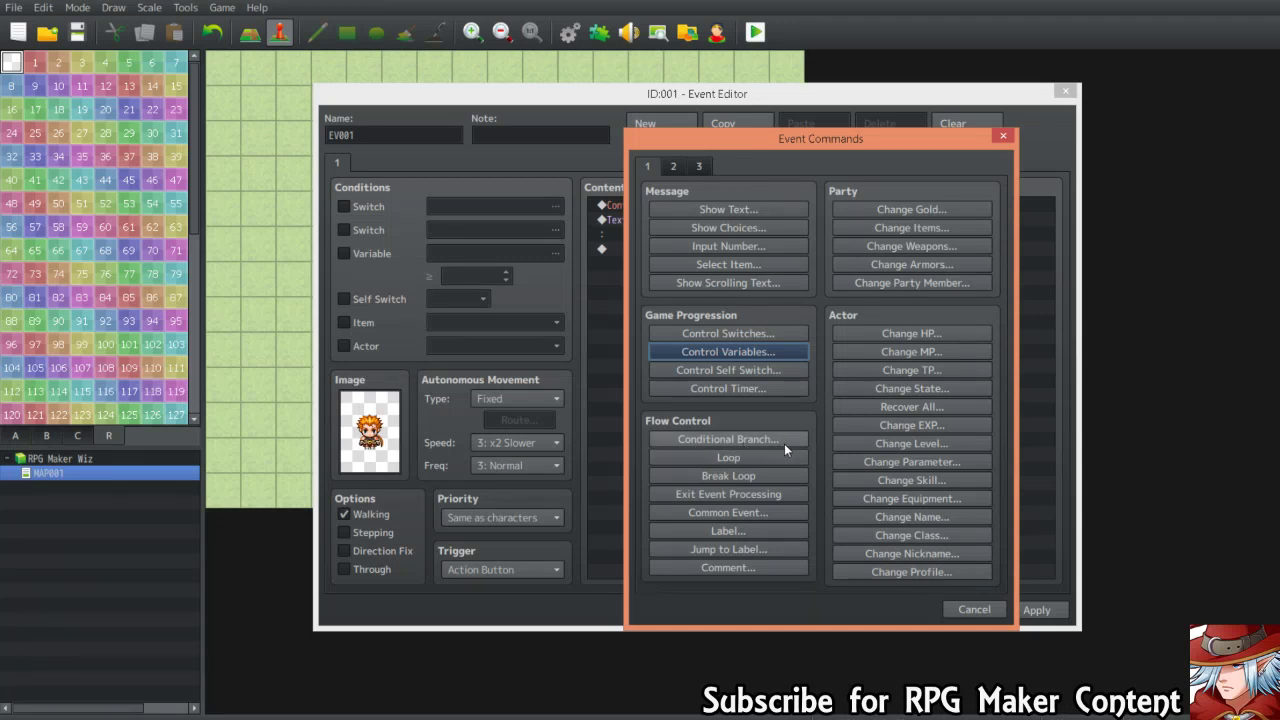
Insert a Conditional Branch checking Random Variable equals 1
{"action": "left_click", "coordinate": [749, 442]}
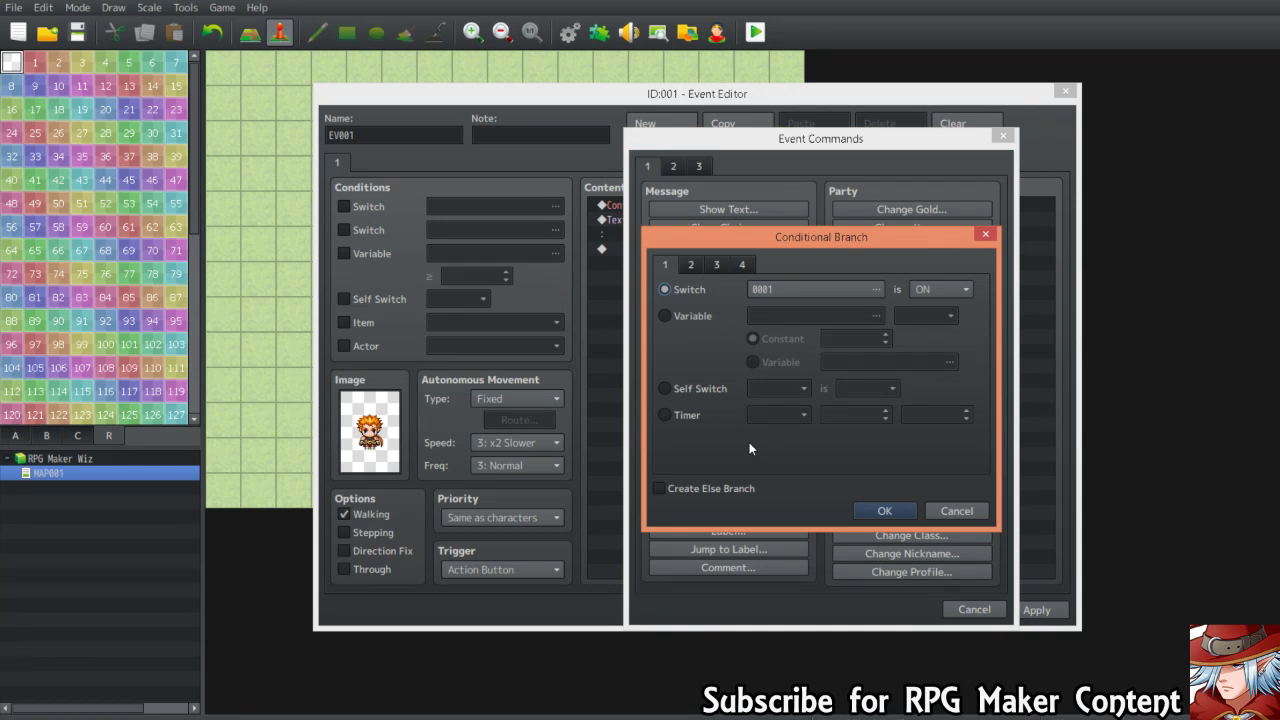
{"action": "left_click", "coordinate": [666, 315]}
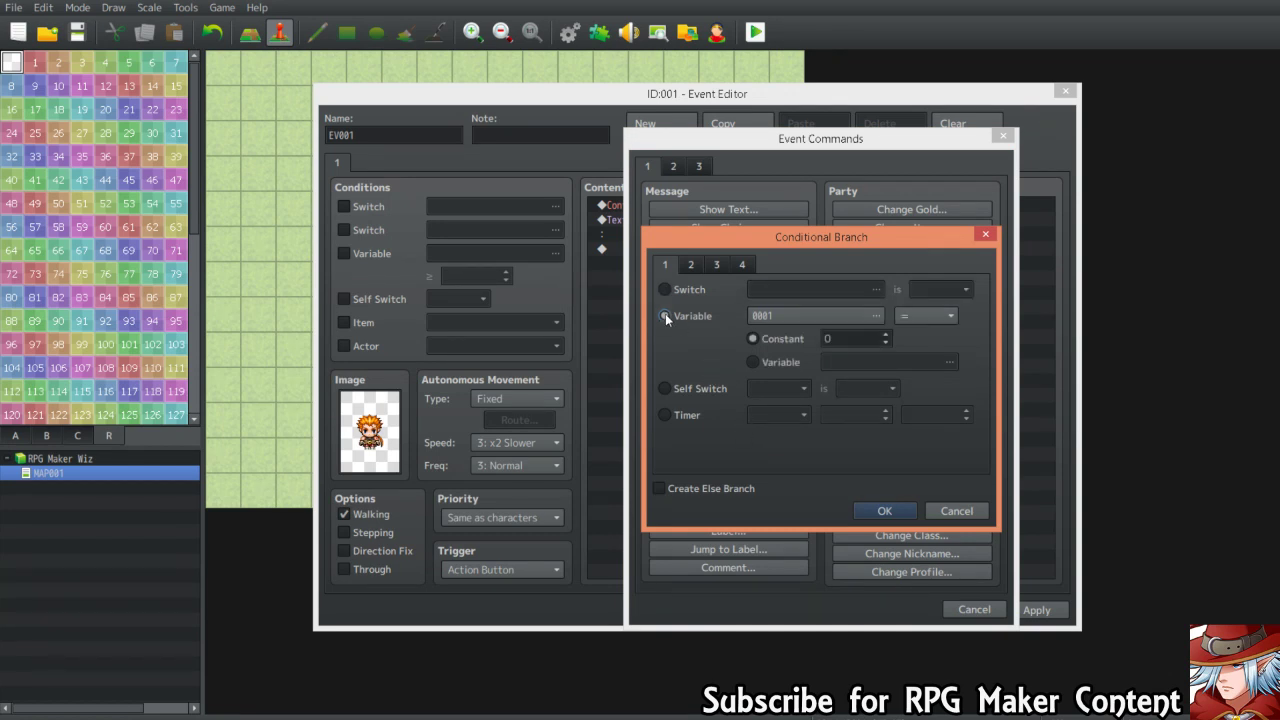
{"action": "left_click", "coordinate": [789, 316]}
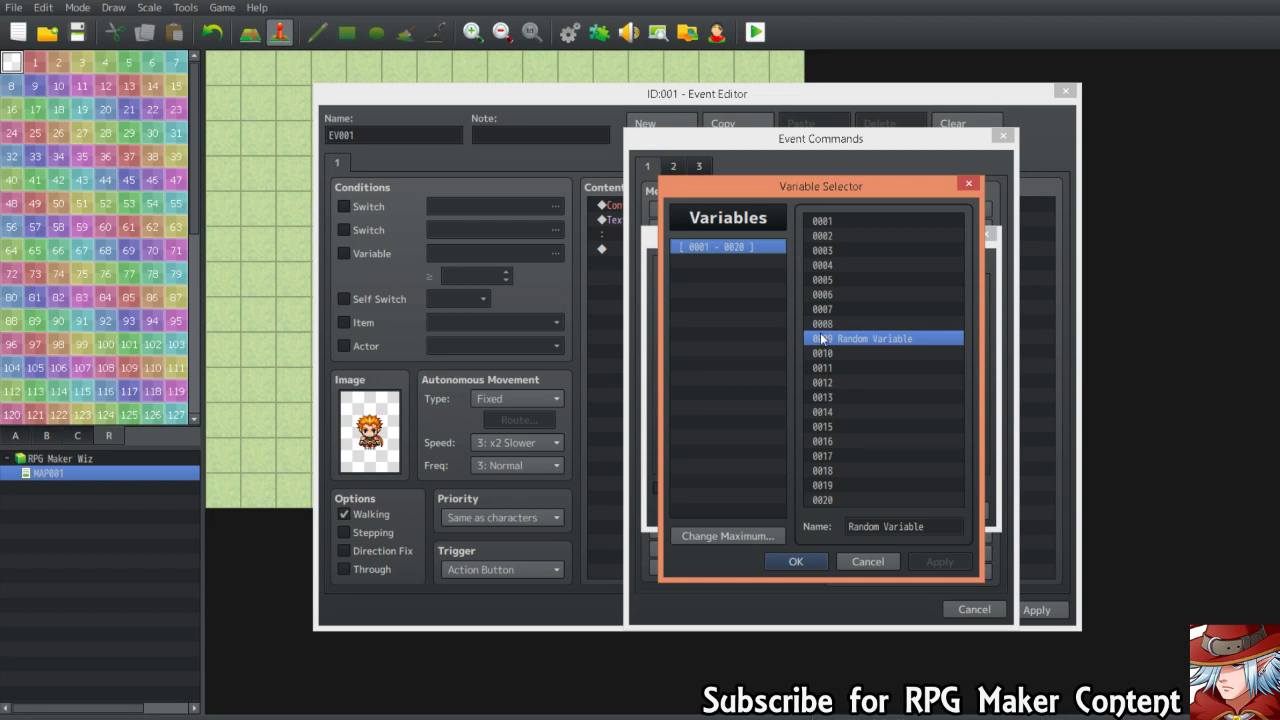
{"action": "double_click", "coordinate": [830, 341]}
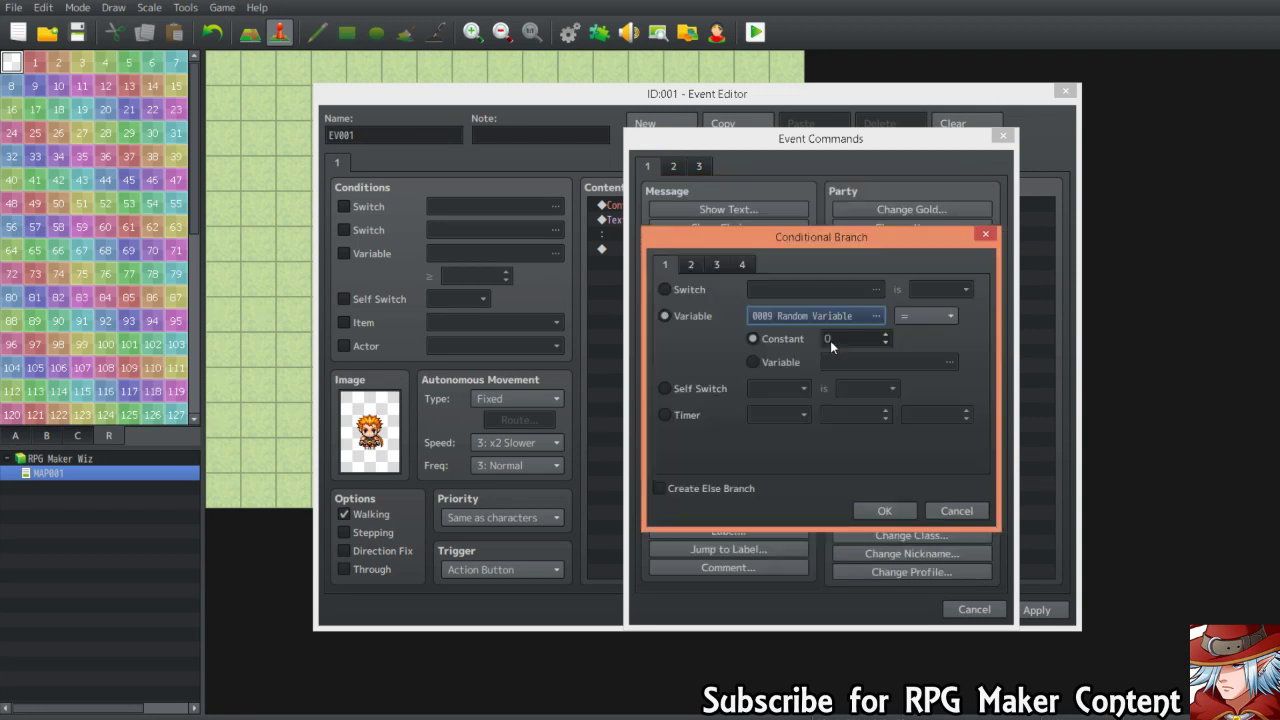
{"action": "left_click", "coordinate": [885, 335]}
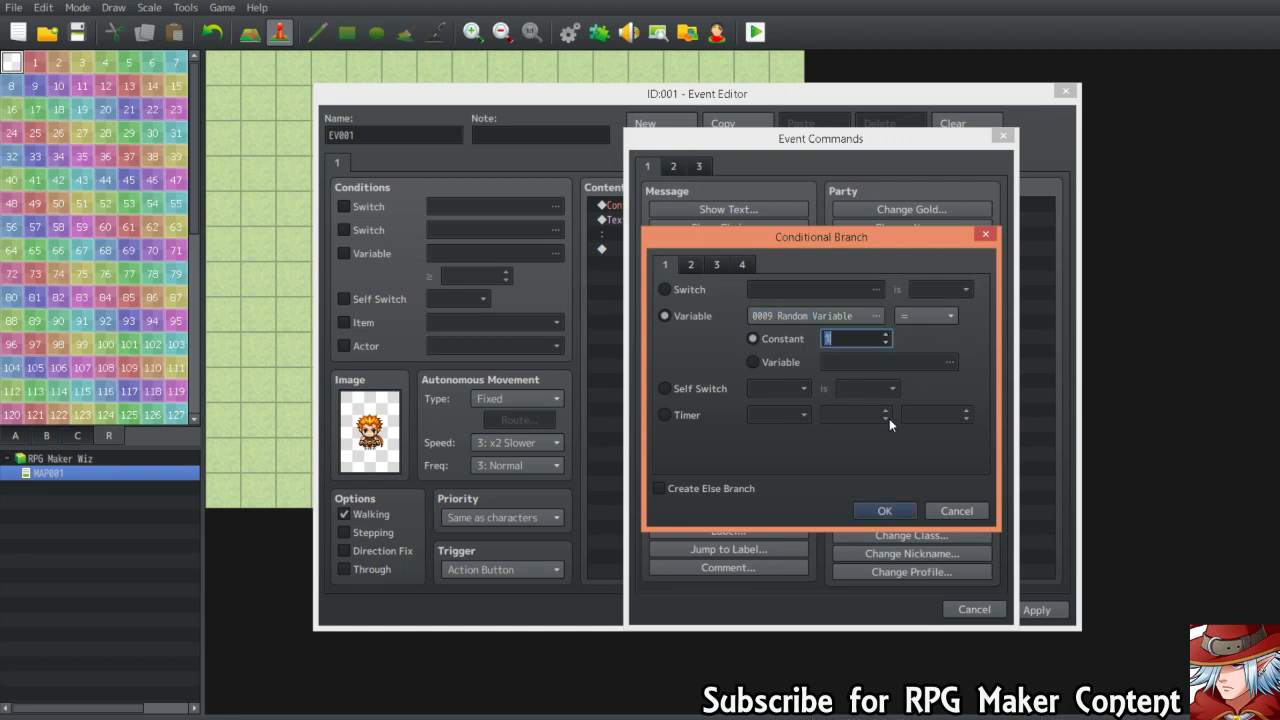
{"action": "left_click", "coordinate": [877, 511]}
Move the 'Muahahhah, I am clever.' message inside the = 1 branch
{"action": "left_click", "coordinate": [713, 260]}
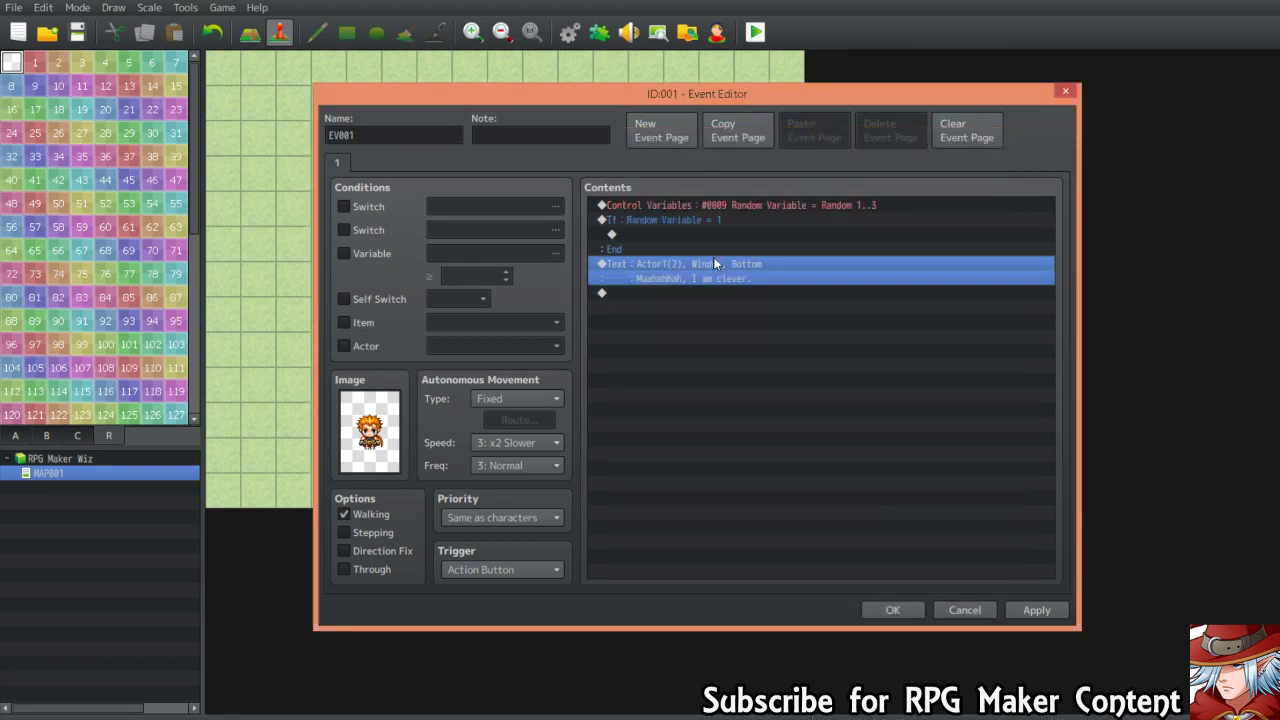
{"action": "right_click", "coordinate": [713, 260]}
{"action": "left_click", "coordinate": [748, 307]}
{"action": "left_click", "coordinate": [701, 233]}
{"action": "right_click", "coordinate": [701, 233]}
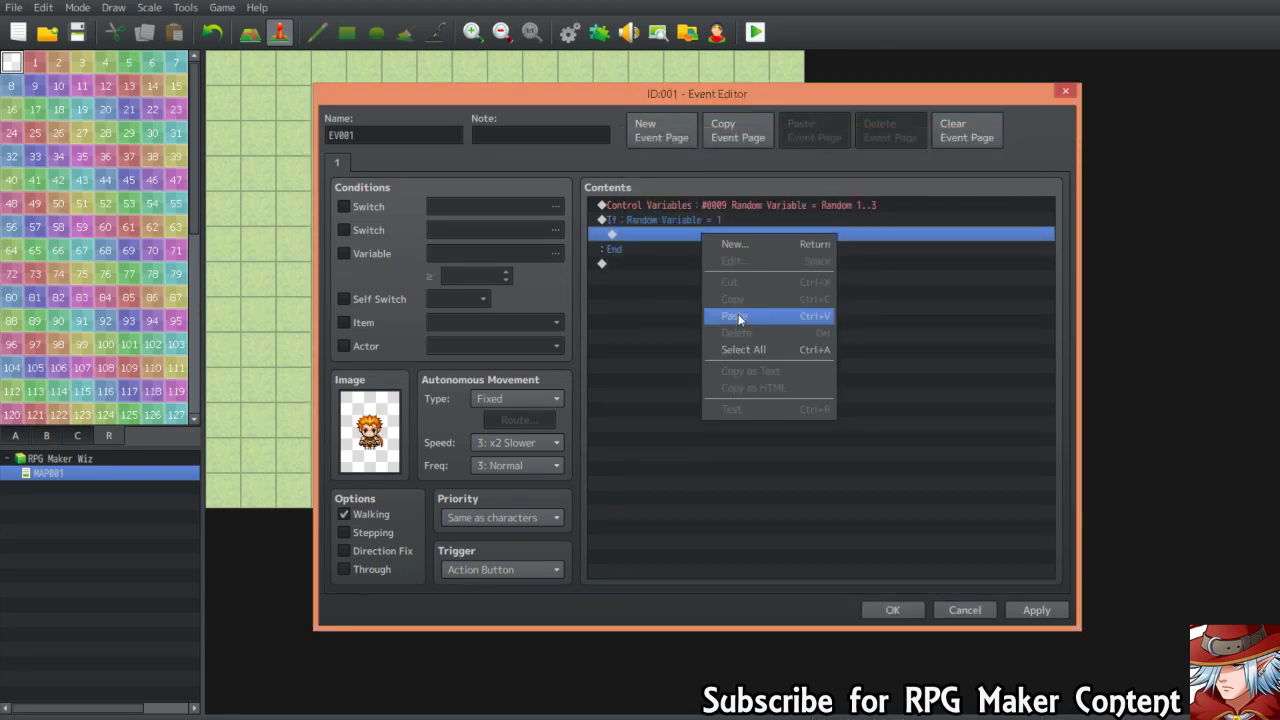
{"action": "left_click", "coordinate": [737, 308]}
Duplicate the If block and change the copy's comparison value to 2
{"action": "left_click", "coordinate": [713, 220]}
{"action": "key", "text": "ctrl+c"}
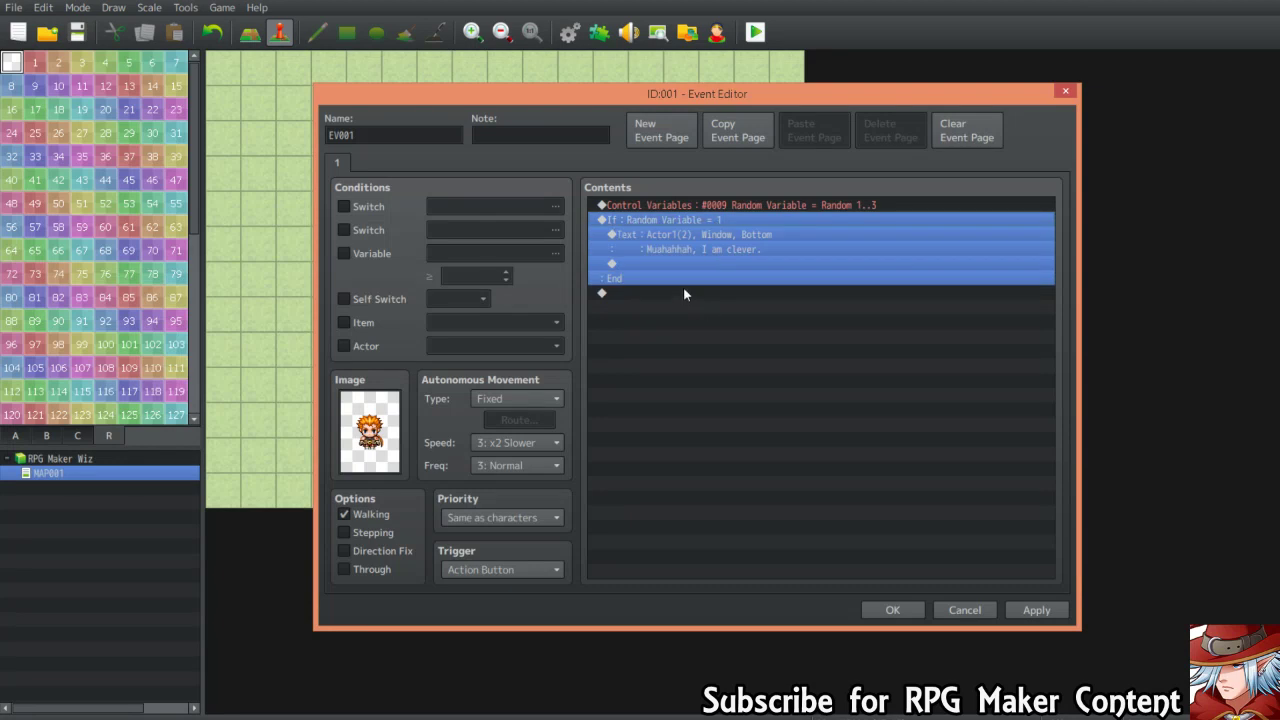
{"action": "left_click", "coordinate": [683, 292]}
{"action": "key", "text": "ctrl+v"}
{"action": "right_click", "coordinate": [688, 290]}
{"action": "left_click", "coordinate": [720, 316]}
{"action": "left_click", "coordinate": [885, 335]}
Confirm value 2 and change the second branch's message to 'Oh I can speak something more!'
{"action": "left_click", "coordinate": [884, 511]}
{"action": "double_click", "coordinate": [732, 308]}
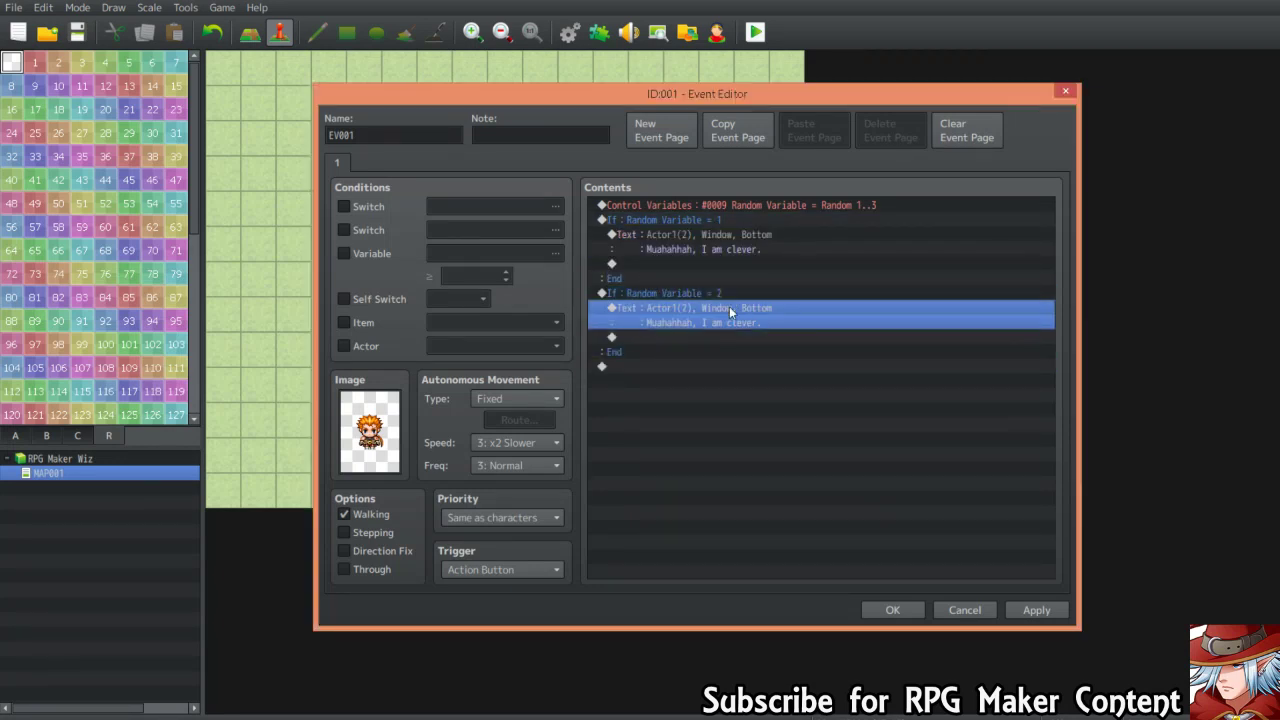
{"action": "type", "text": "O"}
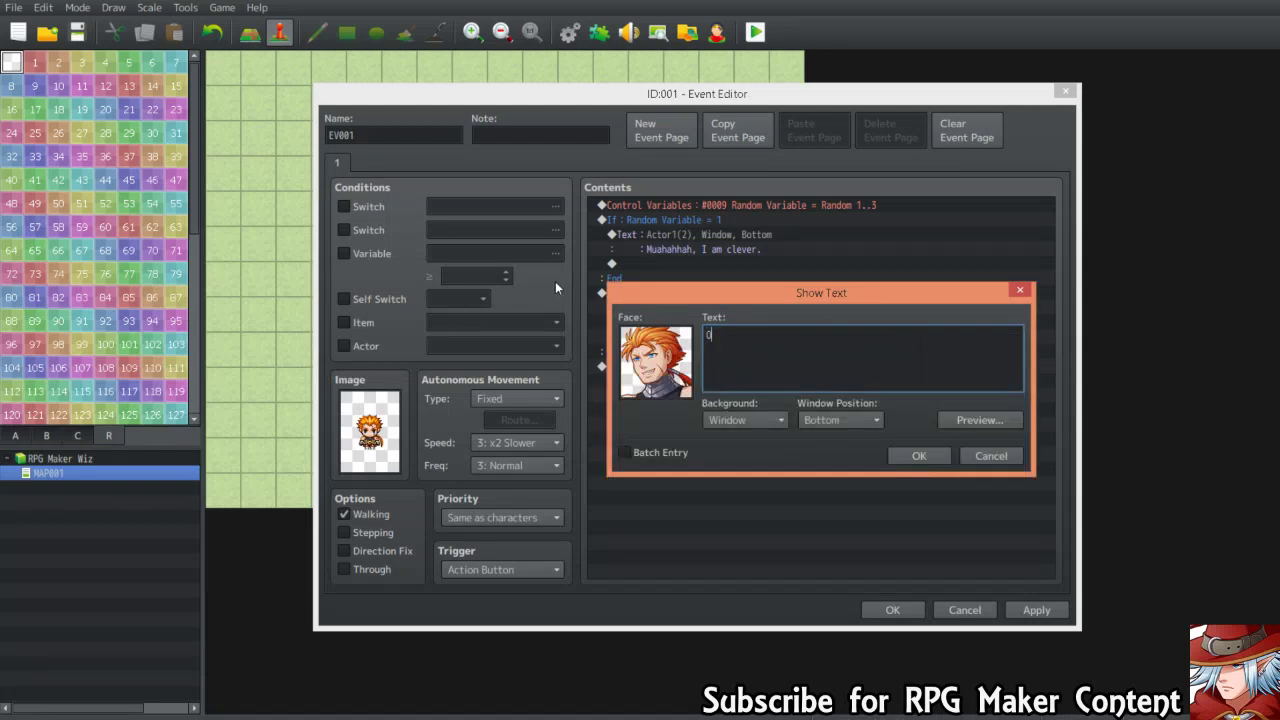
{"action": "type", "text": "h I can speak something more!"}
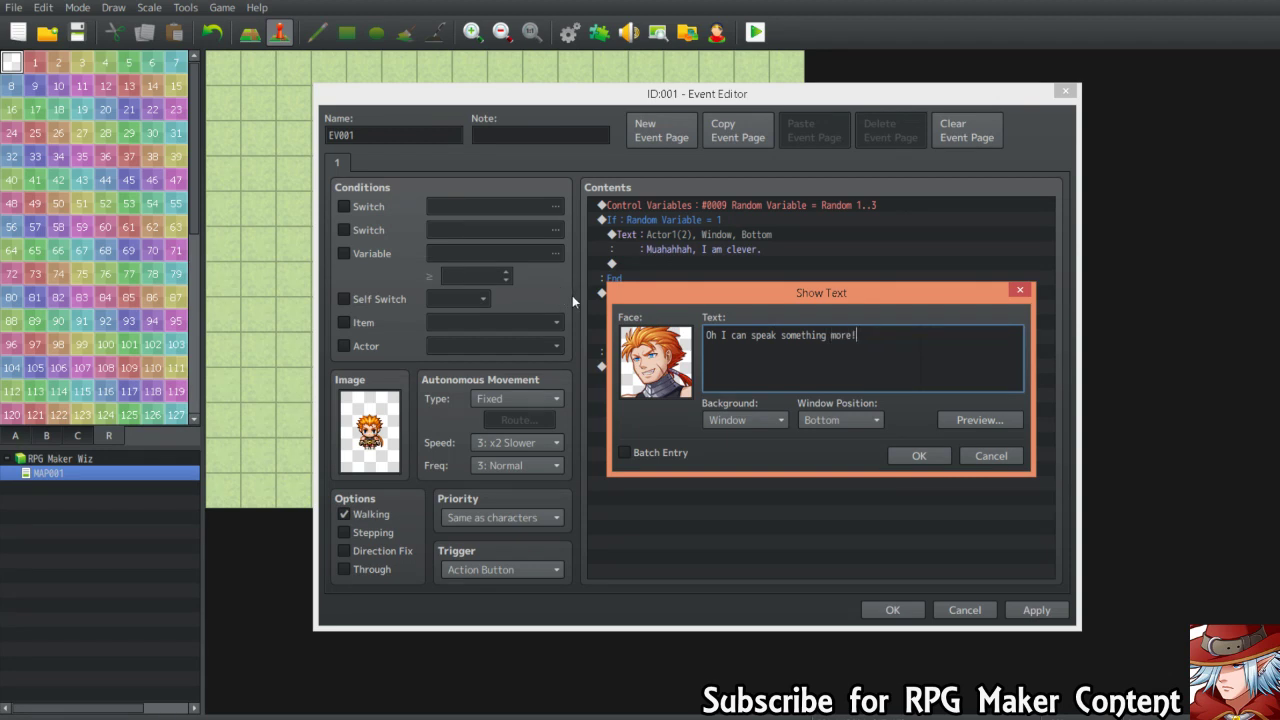
{"action": "left_click", "coordinate": [896, 462]}
Copy the second conditional branch and paste a duplicate at the end
{"action": "left_click", "coordinate": [704, 296]}
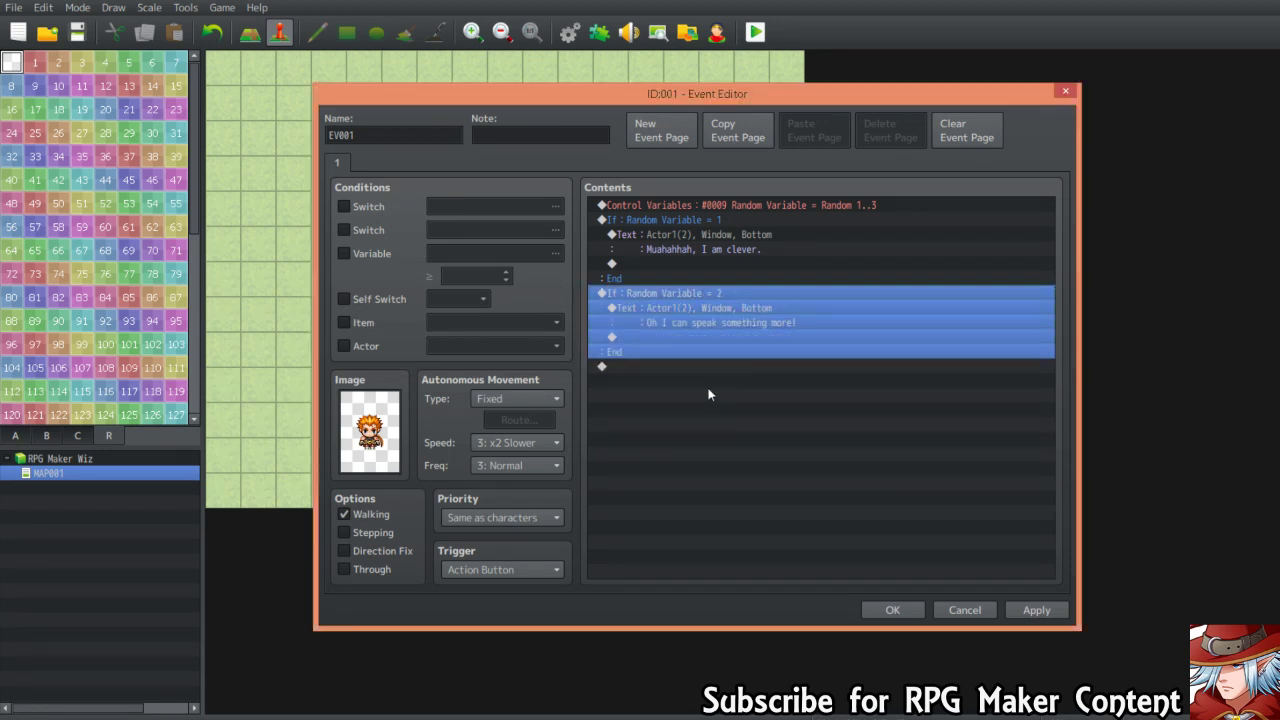
{"action": "key", "text": "ctrl+c"}
{"action": "left_click", "coordinate": [893, 368]}
{"action": "key", "text": "ctrl+v"}
Change the third branch's condition to Random Variable equals 3
{"action": "double_click", "coordinate": [893, 366]}
{"action": "left_click", "coordinate": [894, 337]}
{"action": "left_click", "coordinate": [890, 505]}
Change the third branch's message to 'There is no limits to my creativity!'
{"action": "left_click", "coordinate": [799, 396]}
{"action": "right_click", "coordinate": [800, 396]}
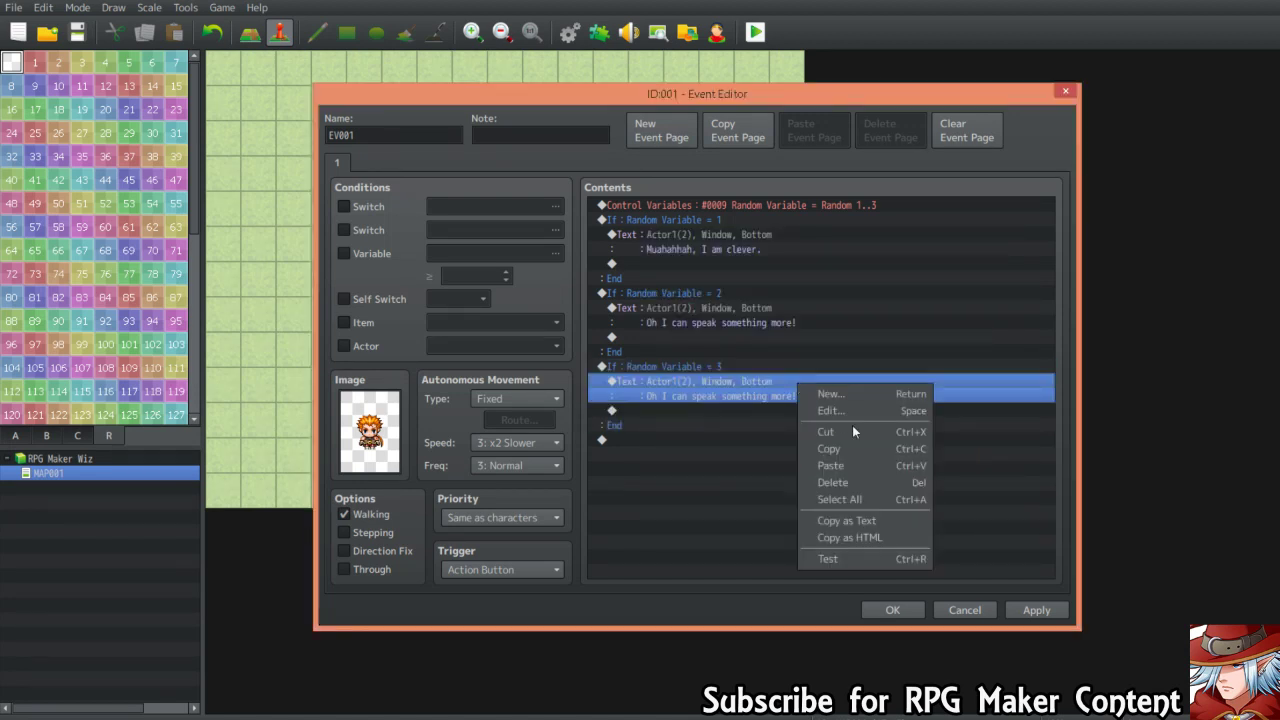
{"action": "left_click", "coordinate": [853, 418]}
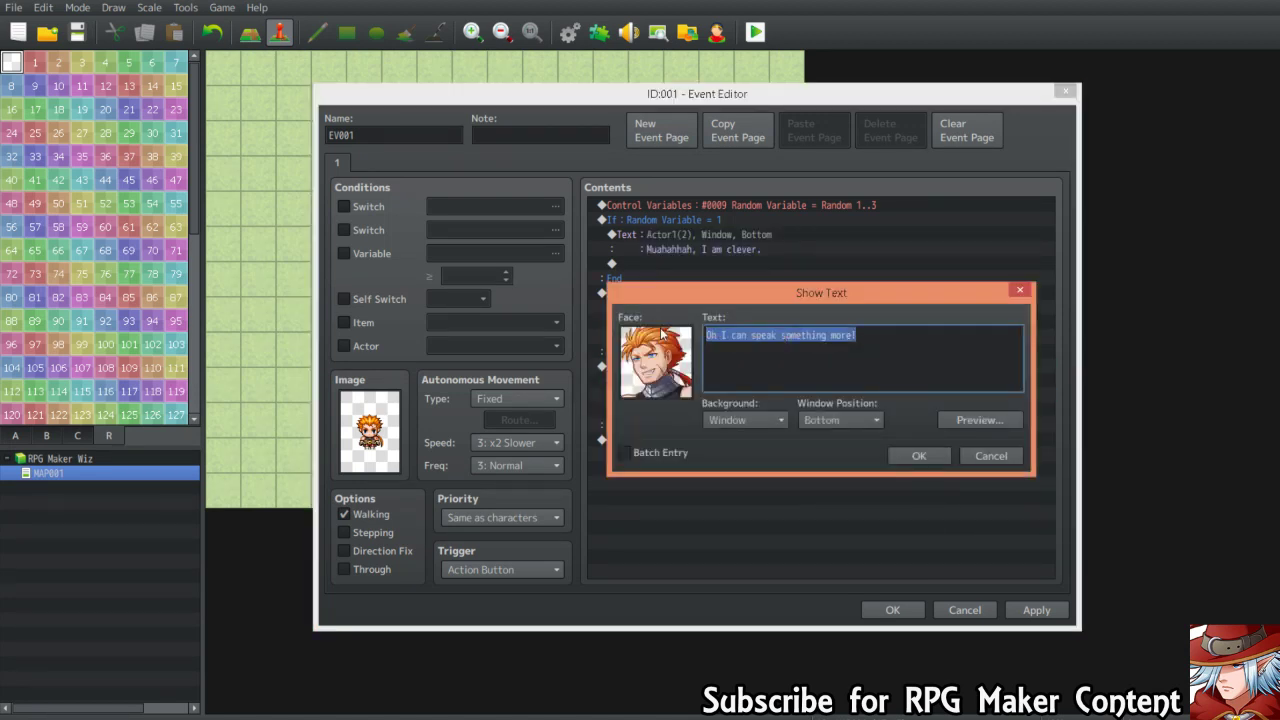
{"action": "type", "text": "There is no"}
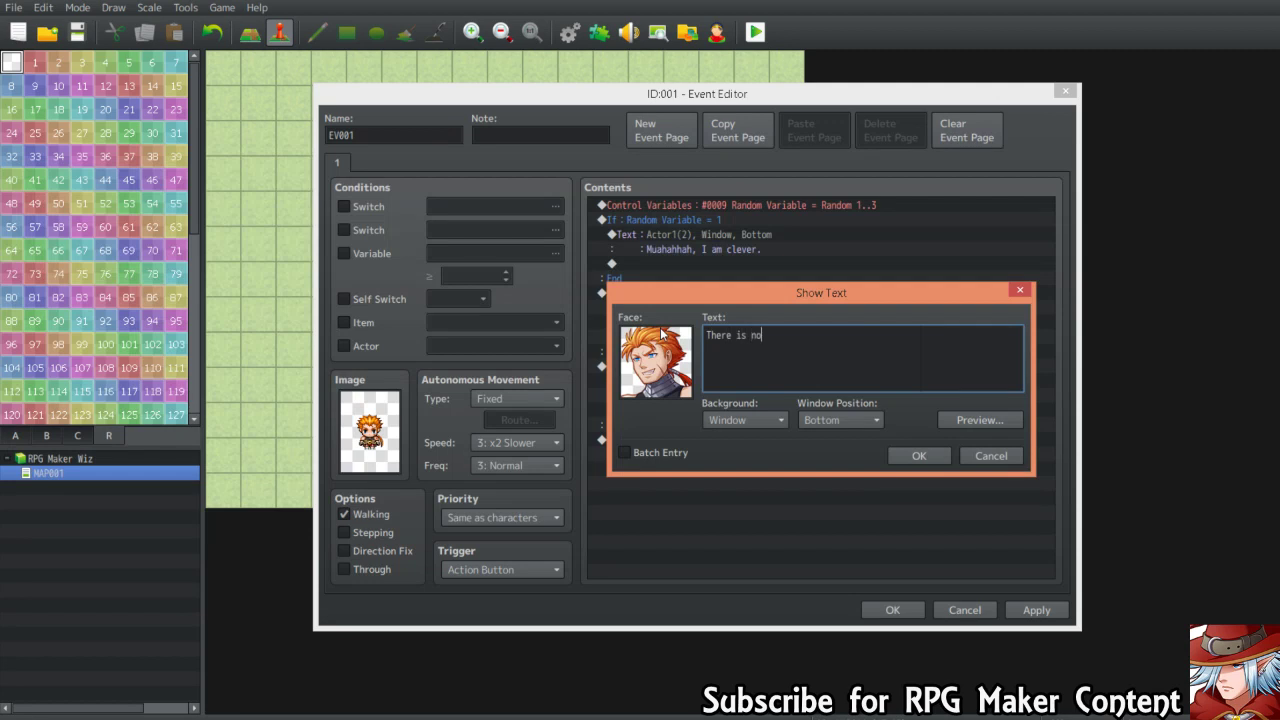
{"action": "type", "text": " limits to my creativity!"}
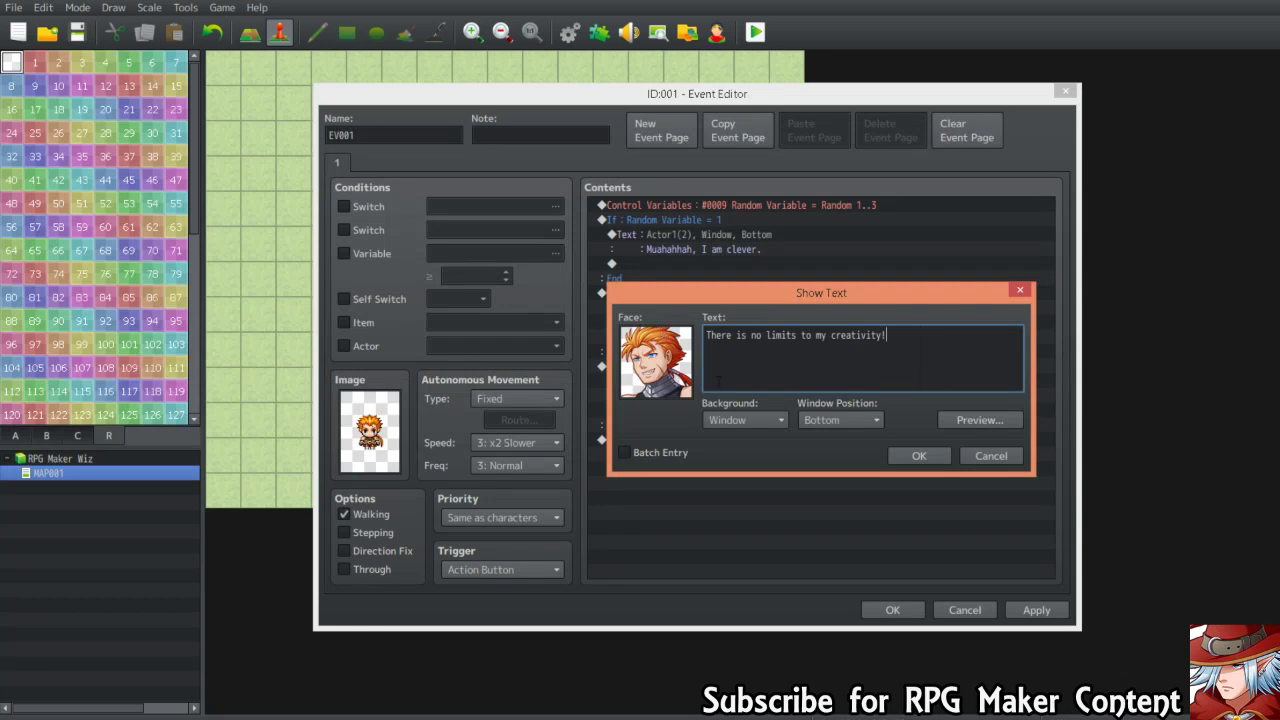
{"action": "left_click", "coordinate": [918, 455]}
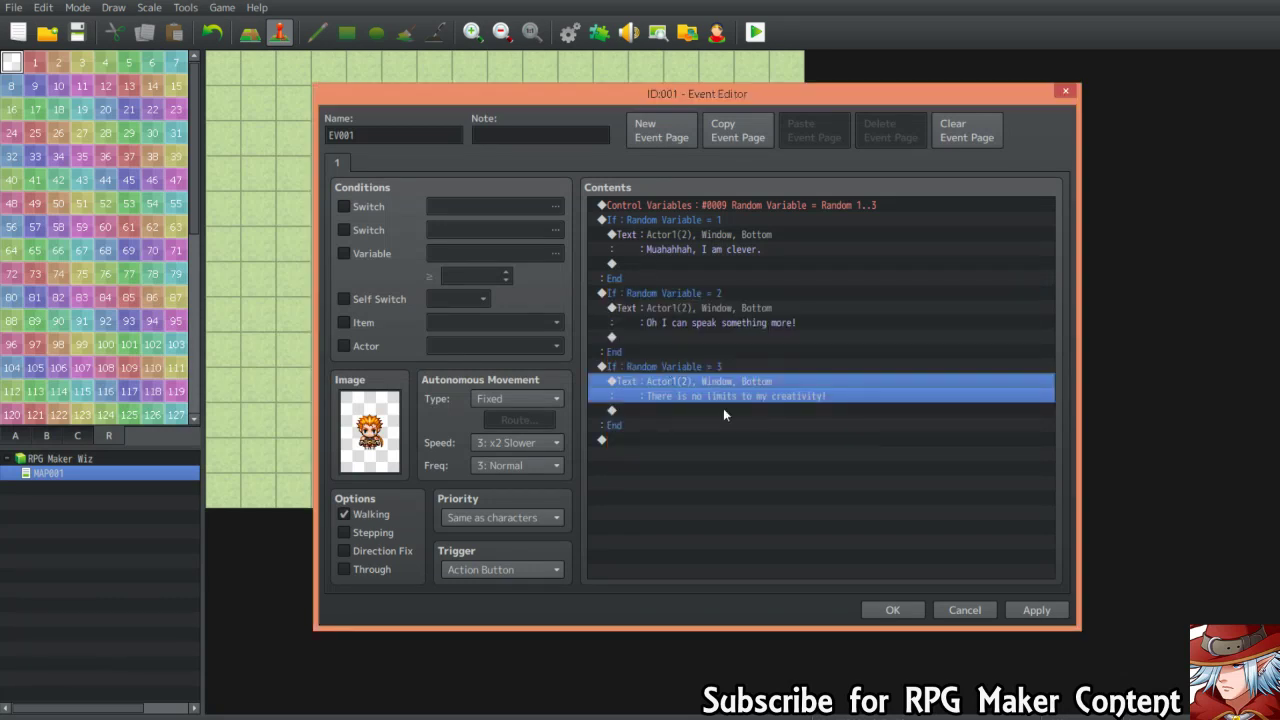
Rename the event to 'NPC', save it, and select the lower event on the map
{"action": "double_click", "coordinate": [378, 137]}
{"action": "type", "text": "NPC"}
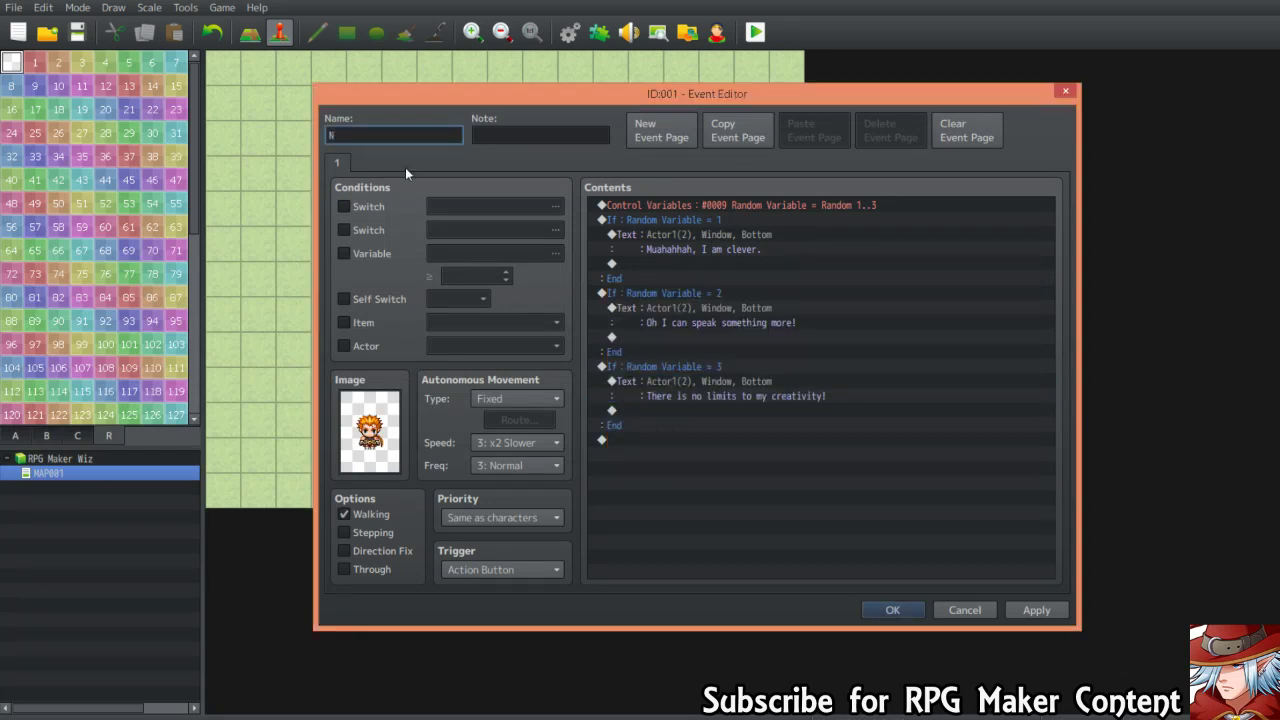
{"action": "left_click", "coordinate": [868, 609]}
{"action": "left_click", "coordinate": [514, 286]}
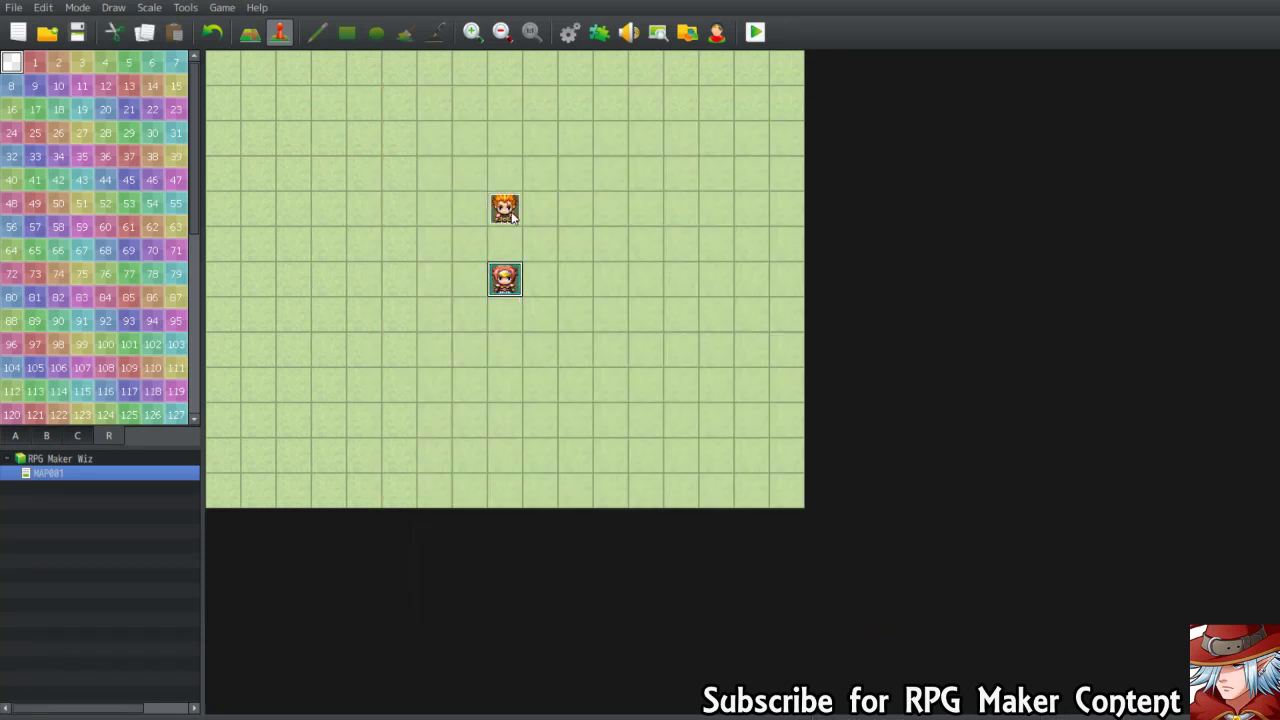
Save the project and start a playtest, dismissing the error that appears
{"action": "left_click", "coordinate": [80, 33]}
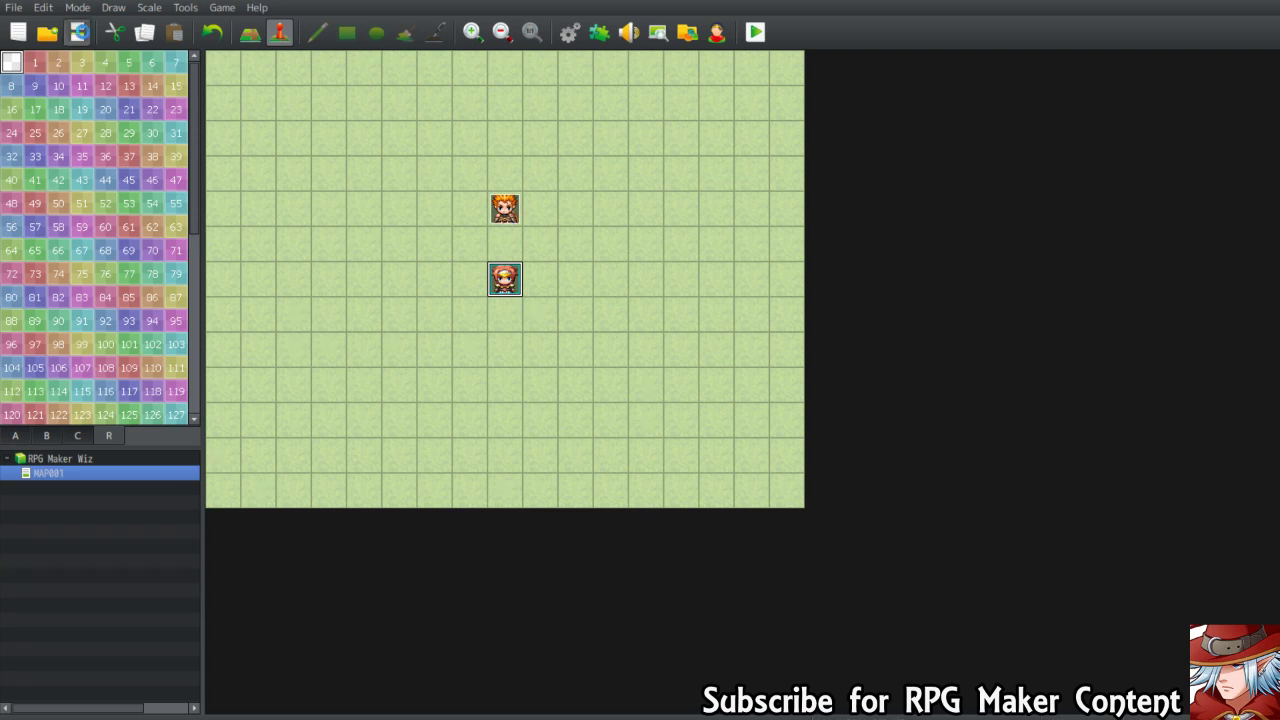
{"action": "left_click", "coordinate": [755, 32]}
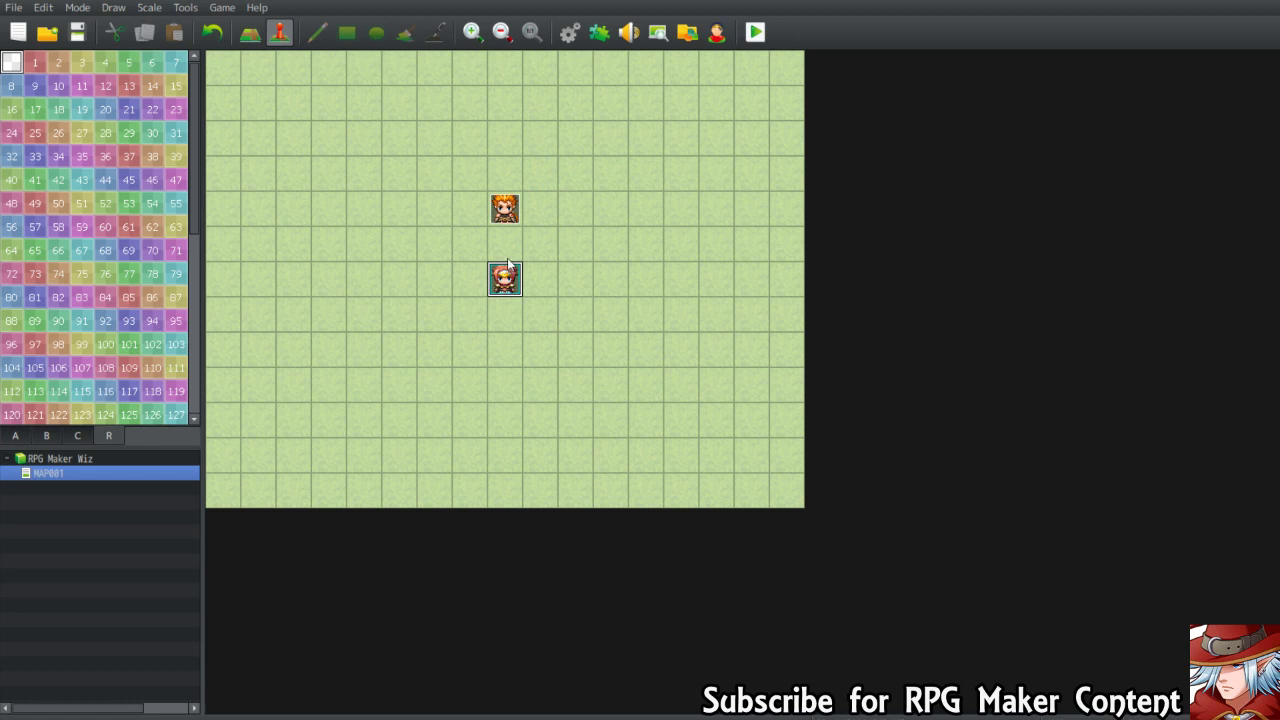
{"action": "left_click", "coordinate": [833, 291]}
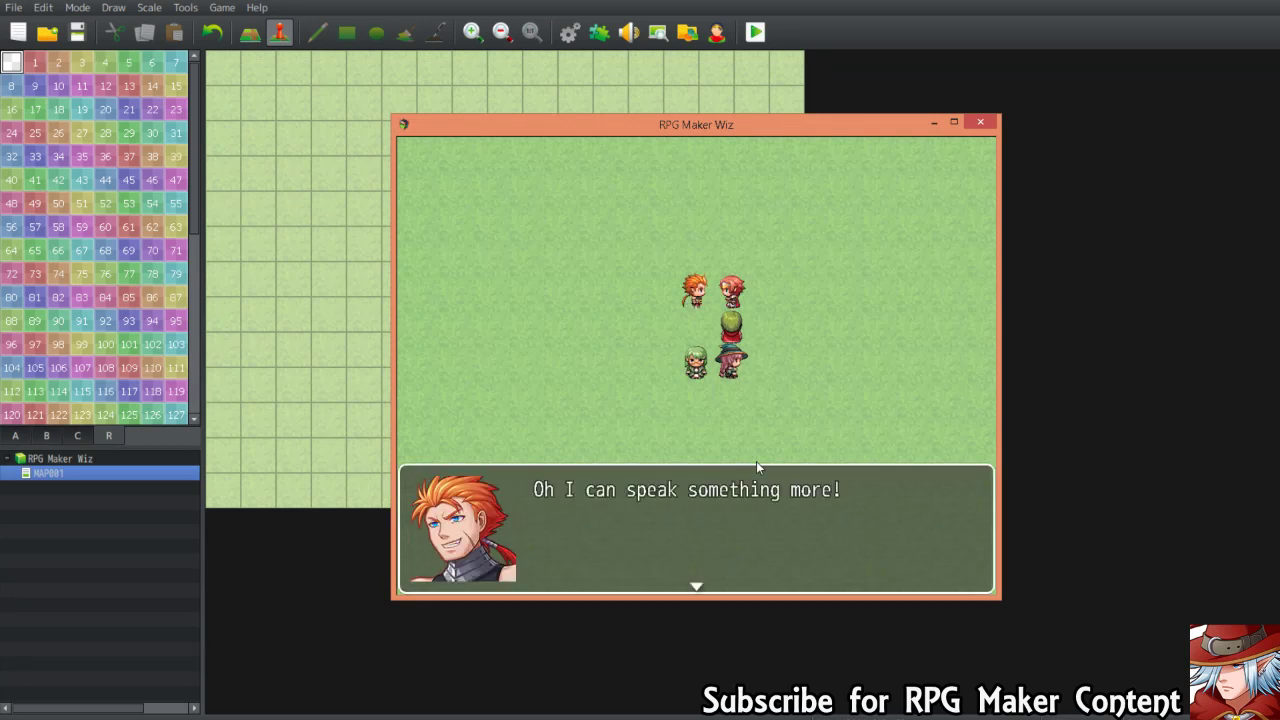
Talk to the NPC several times to check its random lines, then close the playtest
{"action": "key", "text": "Return"}
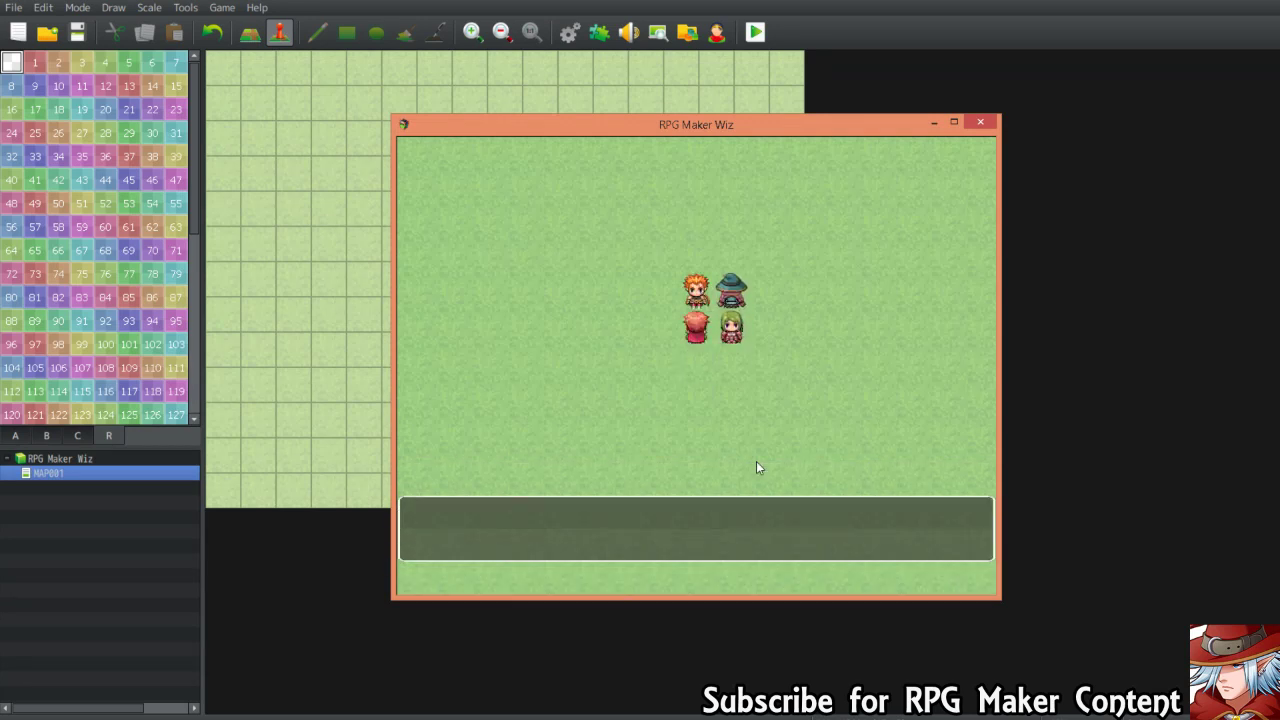
{"action": "key", "text": "Return"}
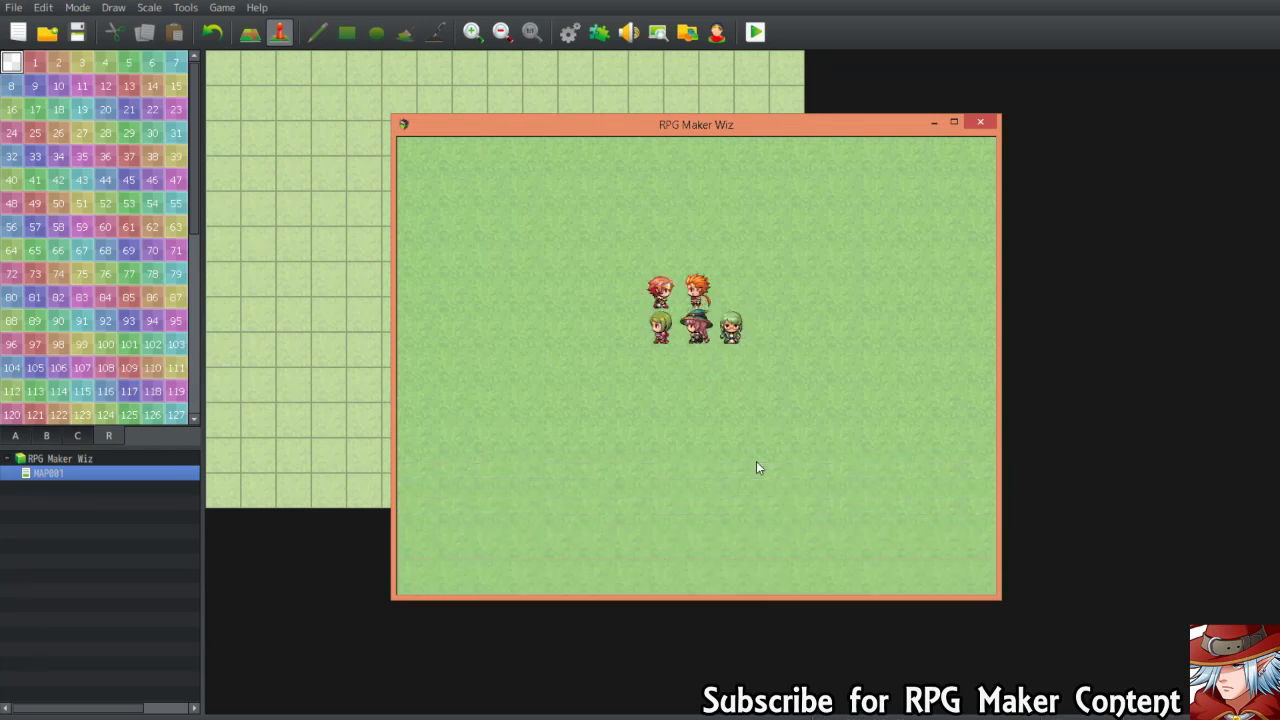
{"action": "key", "text": "Return"}
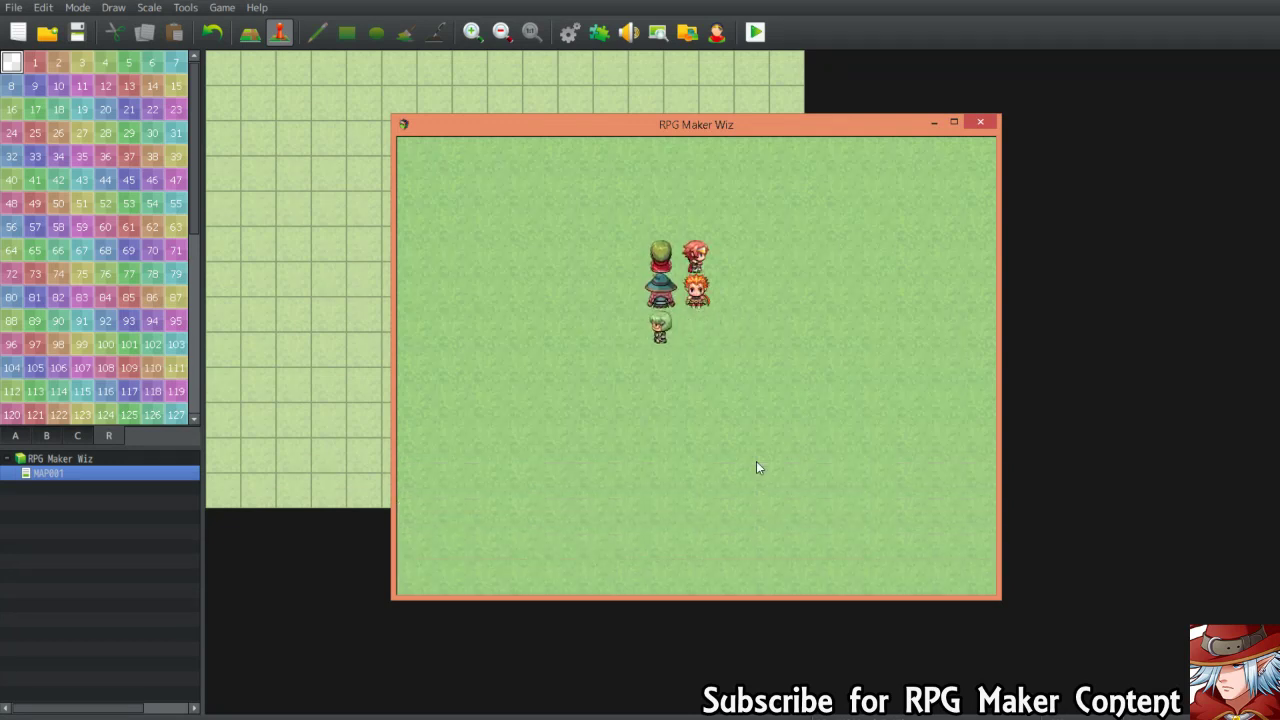
{"action": "key", "text": "Return"}
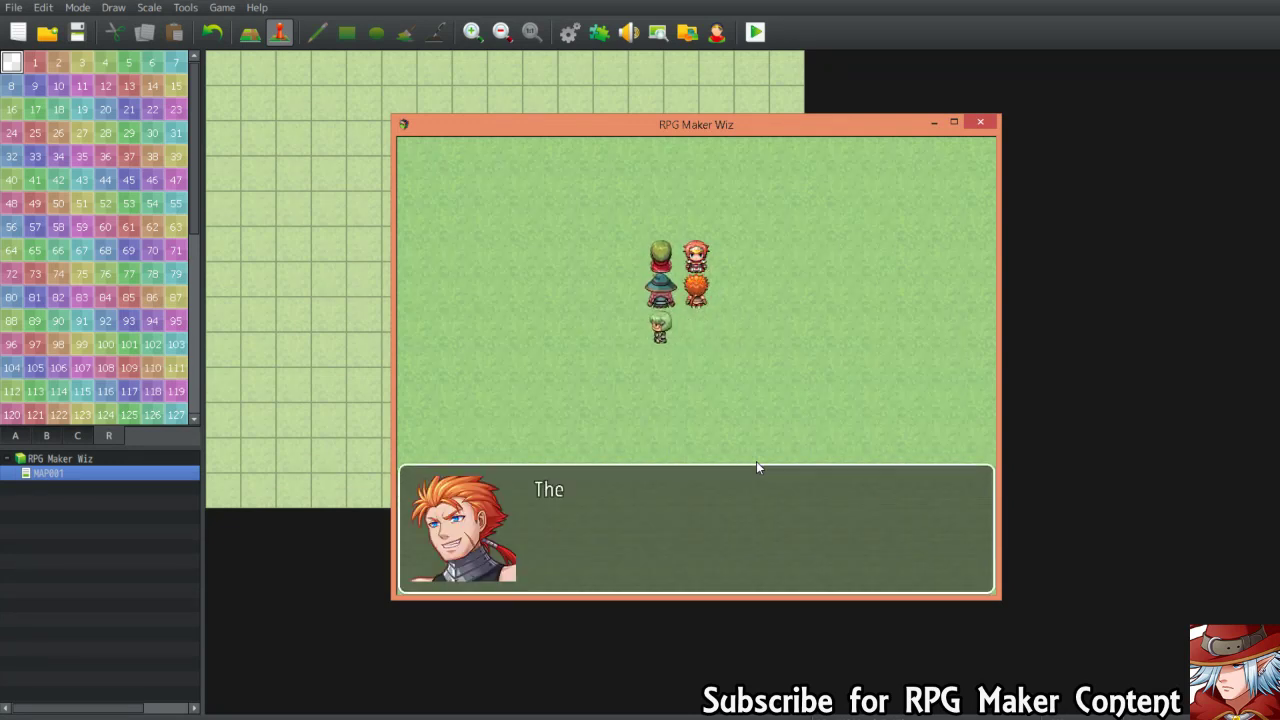
{"action": "key", "text": "Return"}
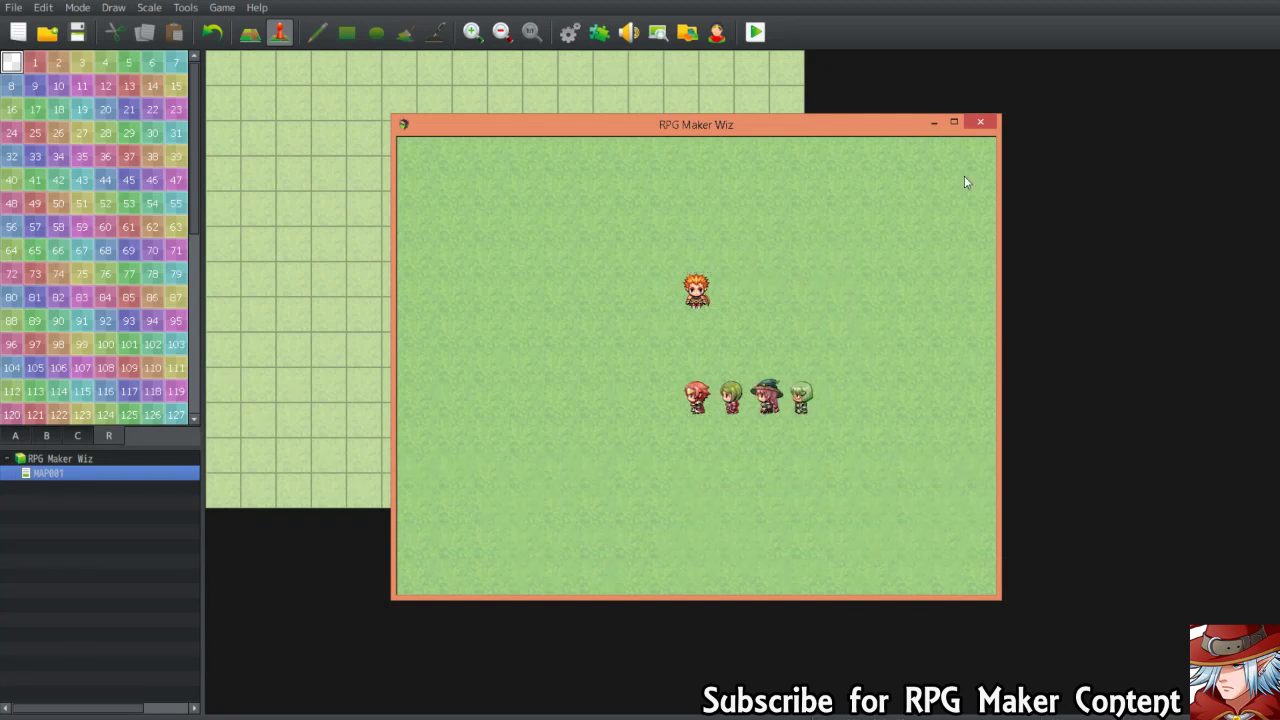
{"action": "left_click", "coordinate": [979, 124]}
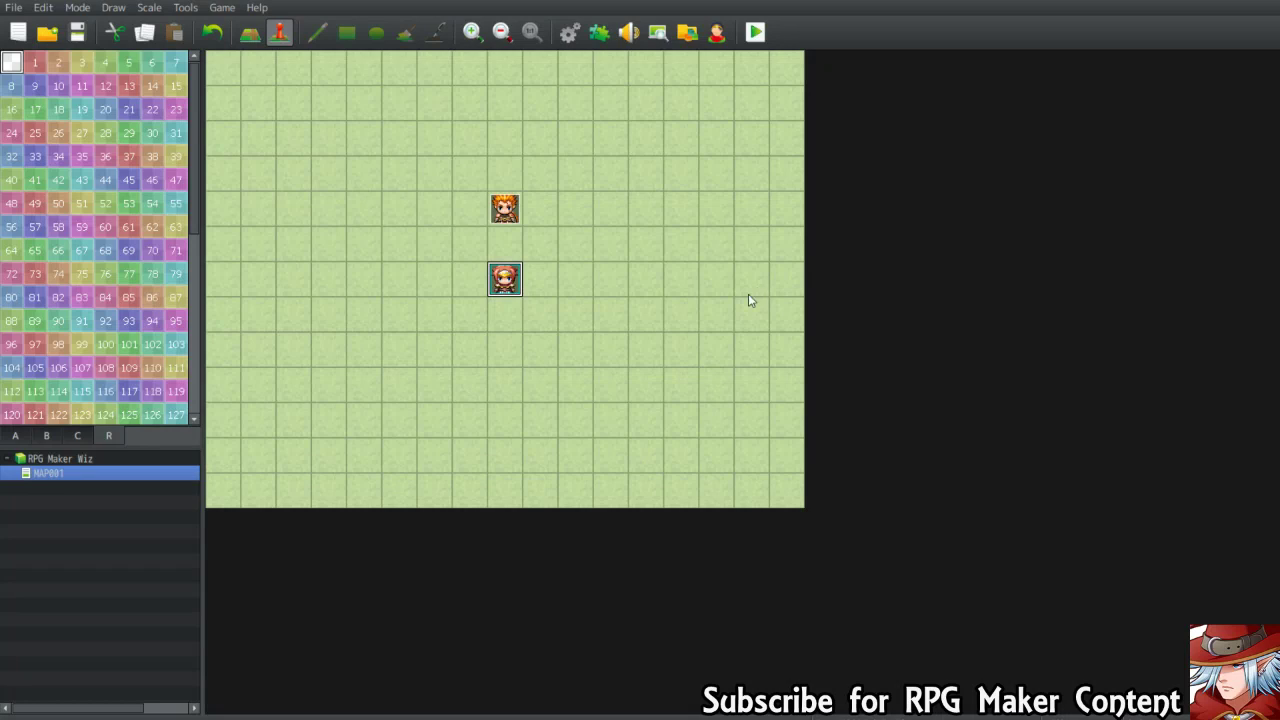
Raise the Control Variables random maximum to 9 for a 1–9 range and save the event
{"action": "double_click", "coordinate": [505, 208]}
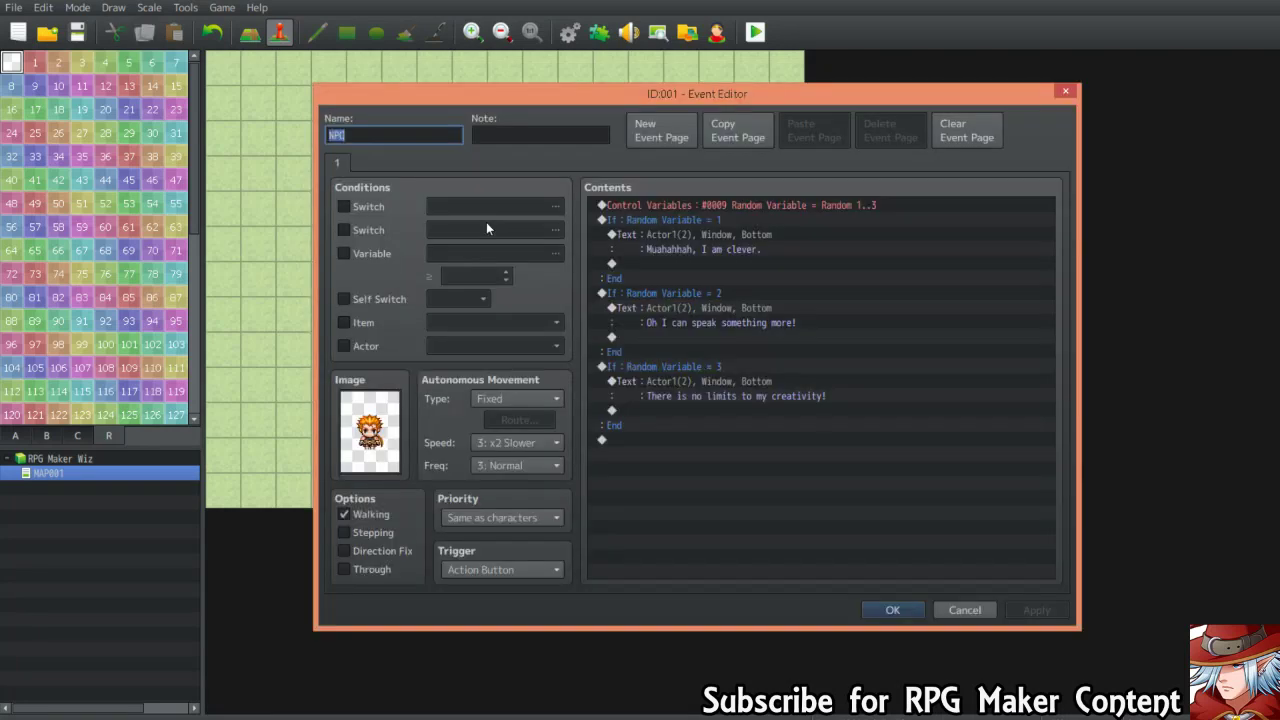
{"action": "right_click", "coordinate": [842, 205]}
{"action": "left_click", "coordinate": [868, 228]}
{"action": "left_click", "coordinate": [914, 441]}
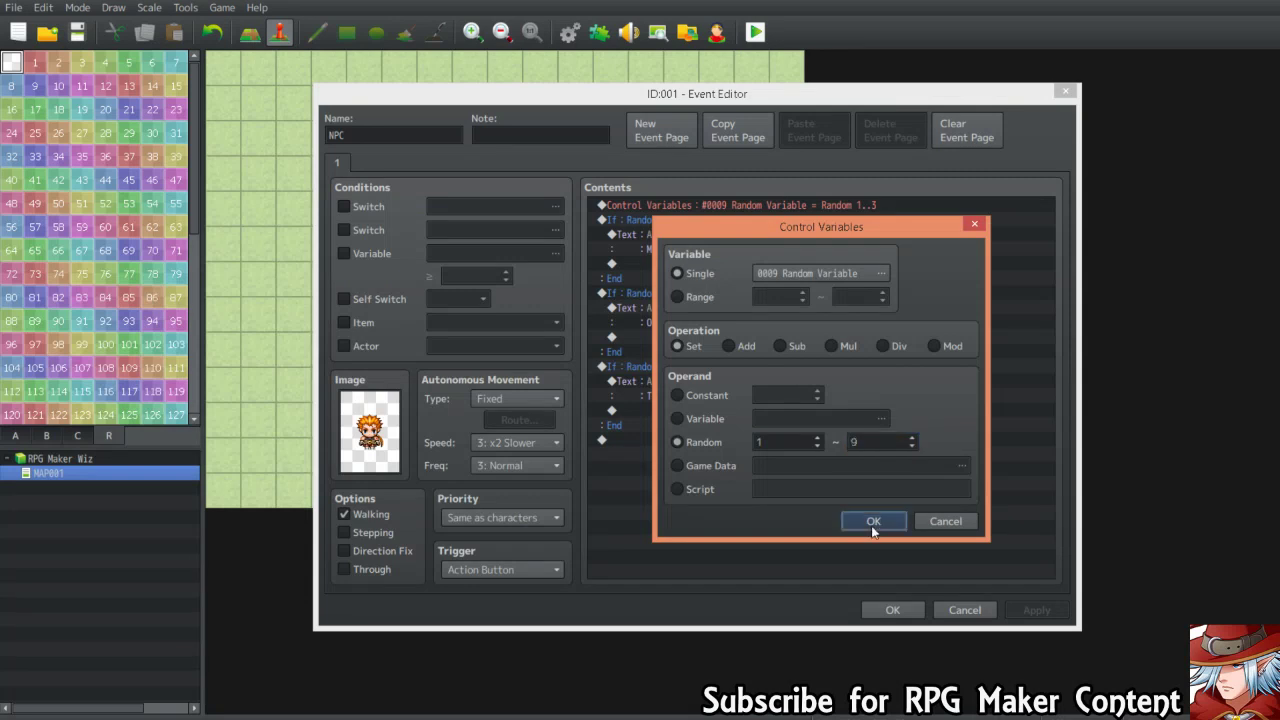
{"action": "type", "text": "9"}
{"action": "left_click", "coordinate": [872, 521]}
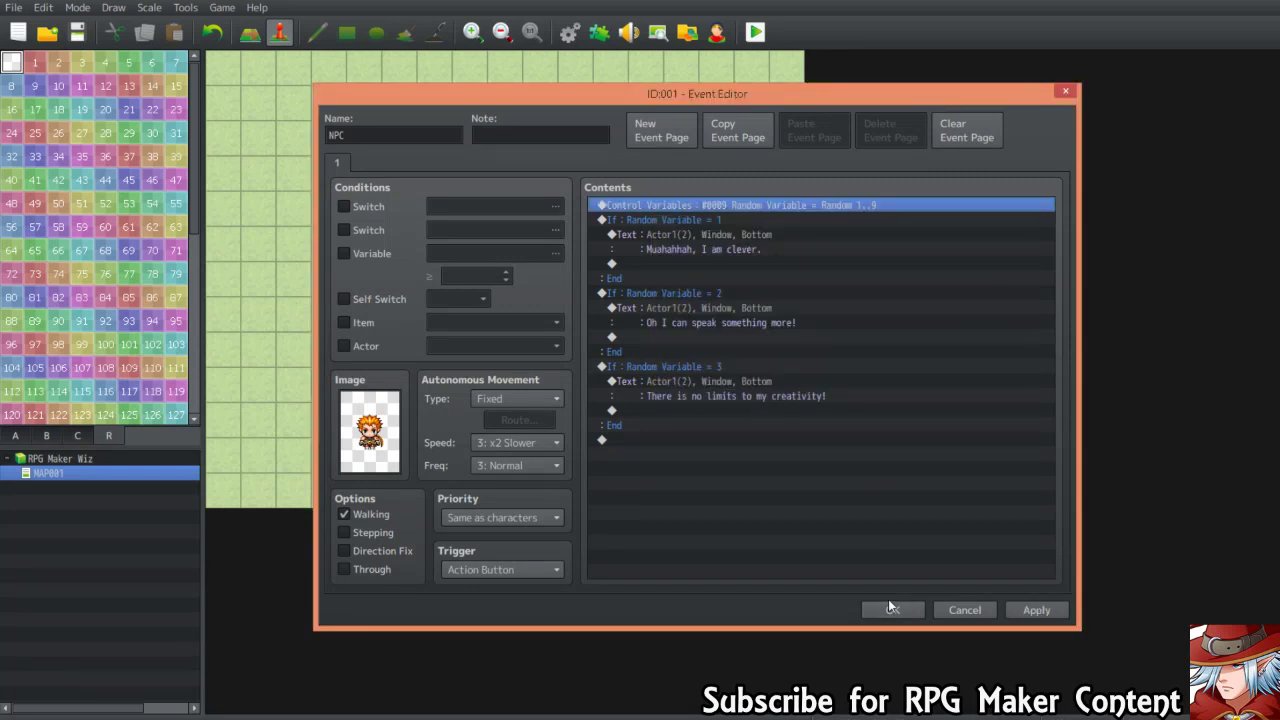
{"action": "left_click", "coordinate": [874, 610]}
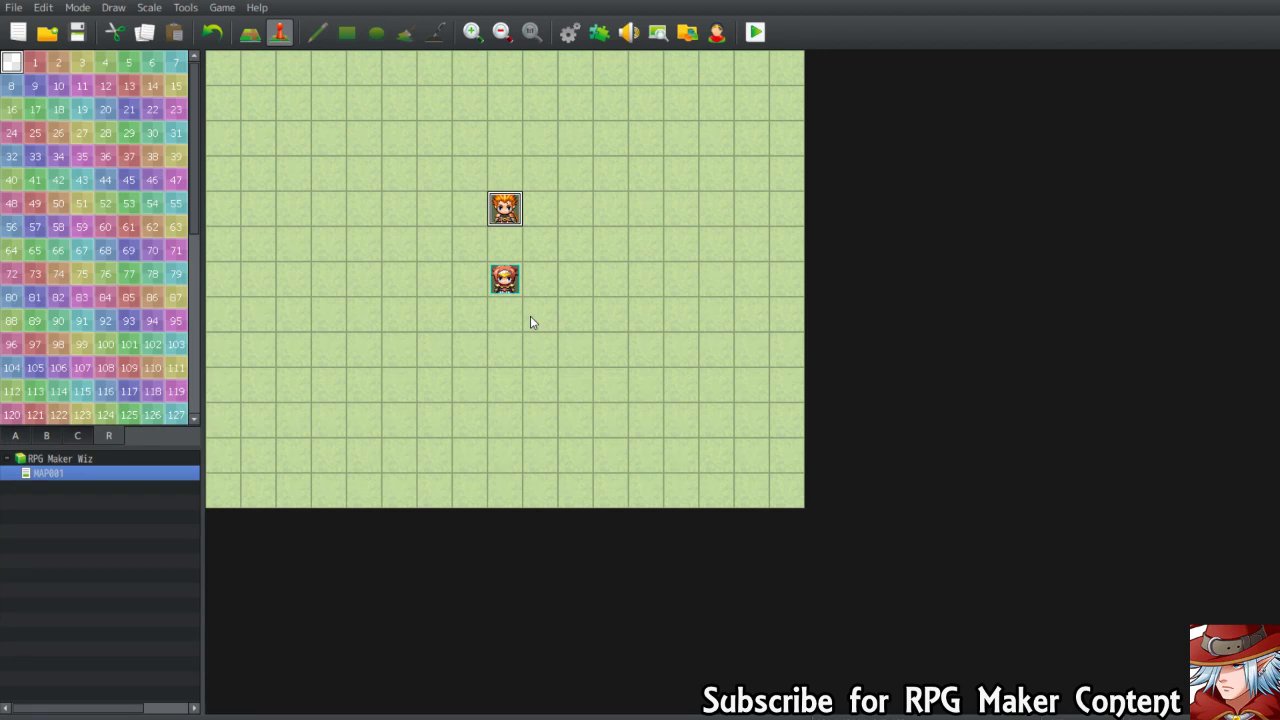
Copy the NPC's event page and make it require switch 0010, named 'Witch is Defeated'
{"action": "double_click", "coordinate": [505, 208]}
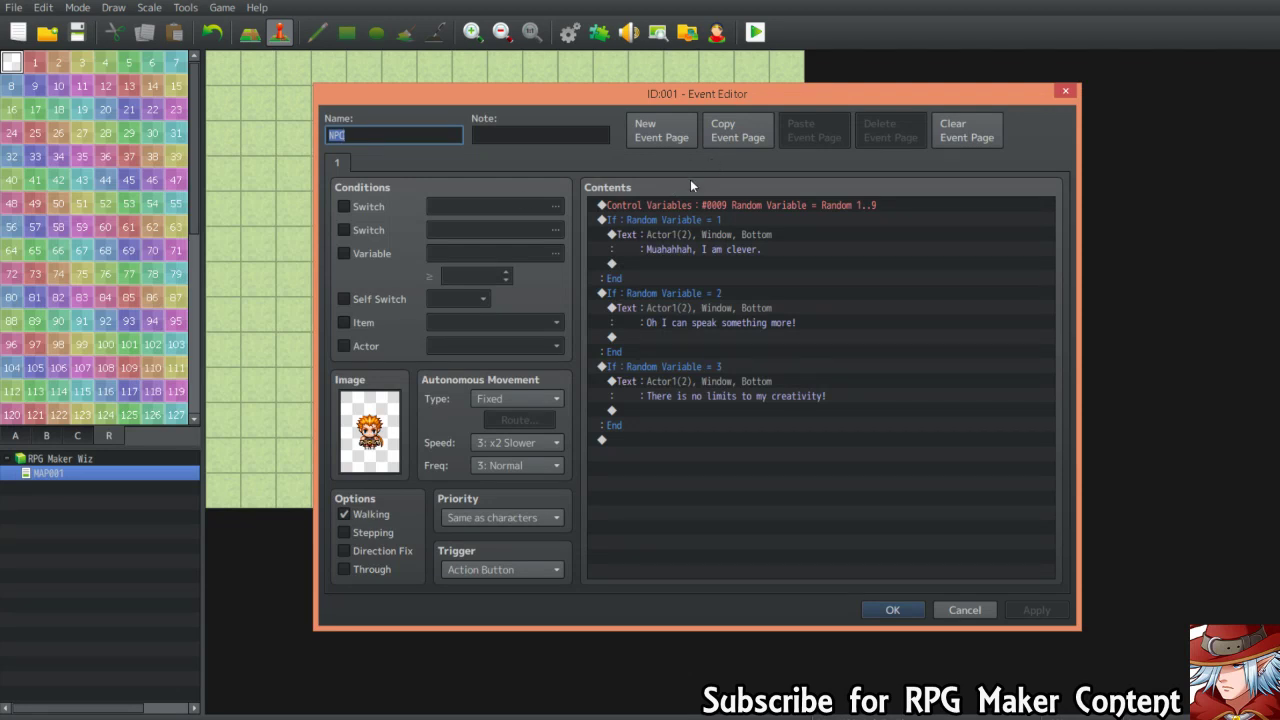
{"action": "left_click", "coordinate": [752, 139]}
{"action": "left_click", "coordinate": [388, 204]}
{"action": "left_click", "coordinate": [470, 207]}
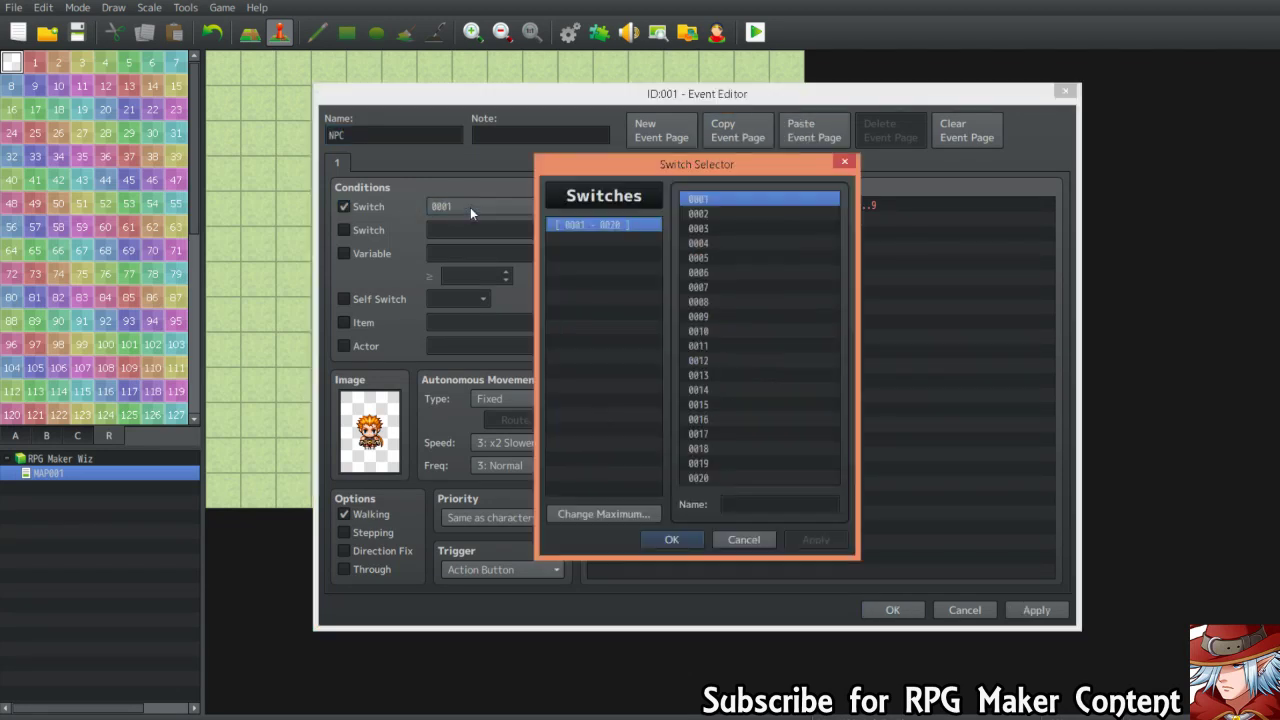
{"action": "left_click", "coordinate": [728, 331]}
{"action": "left_click", "coordinate": [757, 508]}
{"action": "type", "text": "Witch is Defeated"}
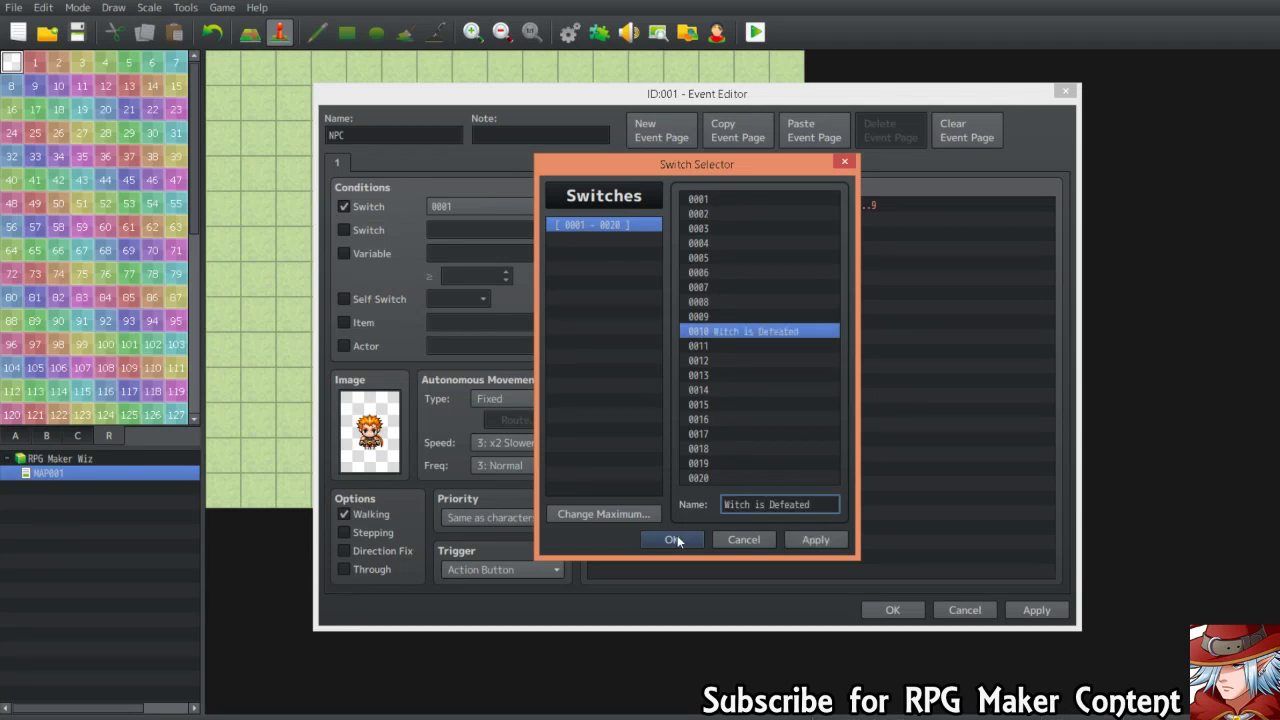
{"action": "left_click", "coordinate": [674, 540]}
Replace the first branch's message with 'Oh no witch is dead.'
{"action": "double_click", "coordinate": [746, 234]}
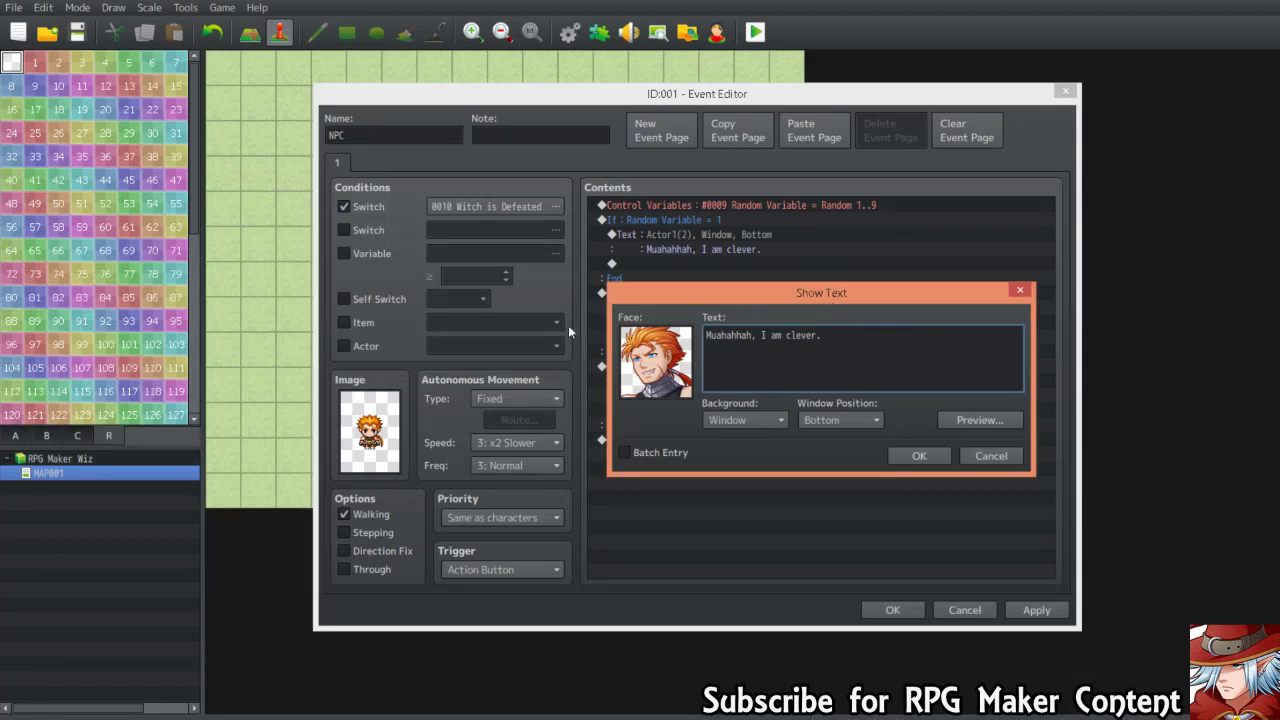
{"action": "key", "text": "ctrl+a"}
{"action": "key", "text": "BackSpace"}
{"action": "type", "text": "Oh no witch is dead."}
{"action": "left_click", "coordinate": [916, 456]}
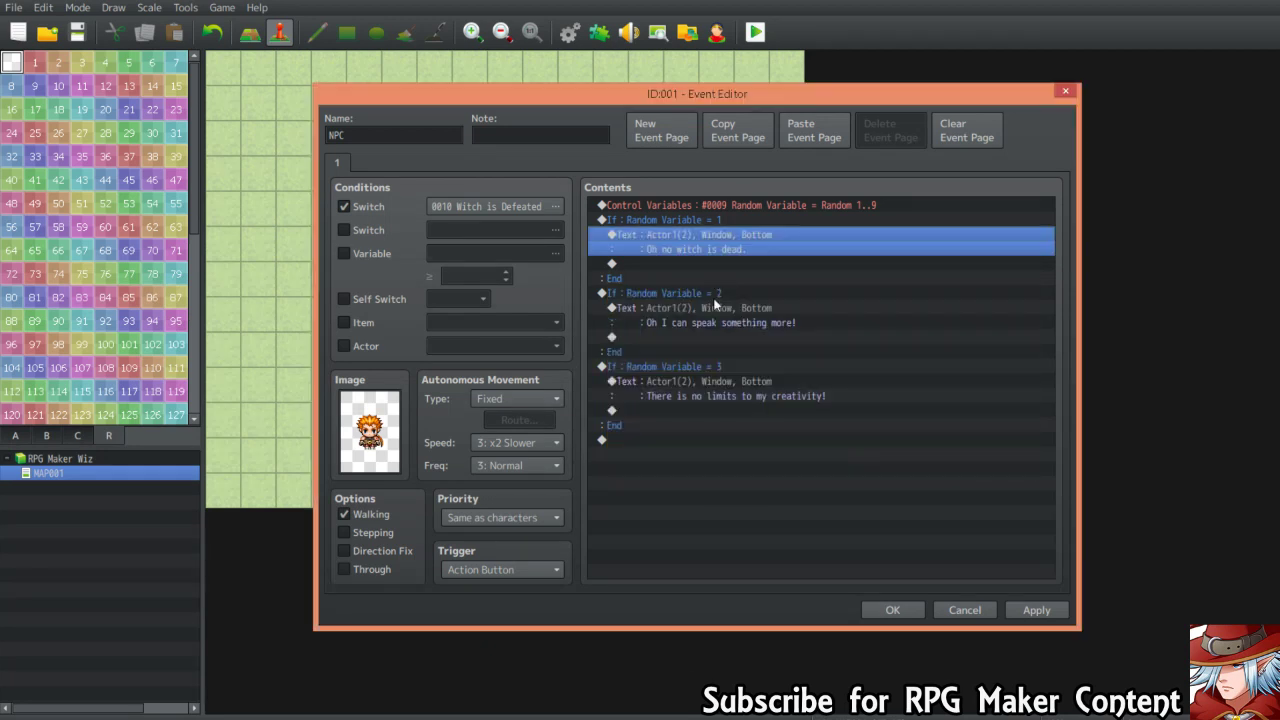
Change the second branch's message to 'Wicked witch is dead.' and turn off the switch condition
{"action": "left_click", "coordinate": [702, 308]}
{"action": "right_click", "coordinate": [702, 305]}
{"action": "left_click", "coordinate": [741, 338]}
{"action": "key", "text": "ctrl+a"}
{"action": "key", "text": "BackSpace"}
{"action": "type", "text": "Wicked witch "}
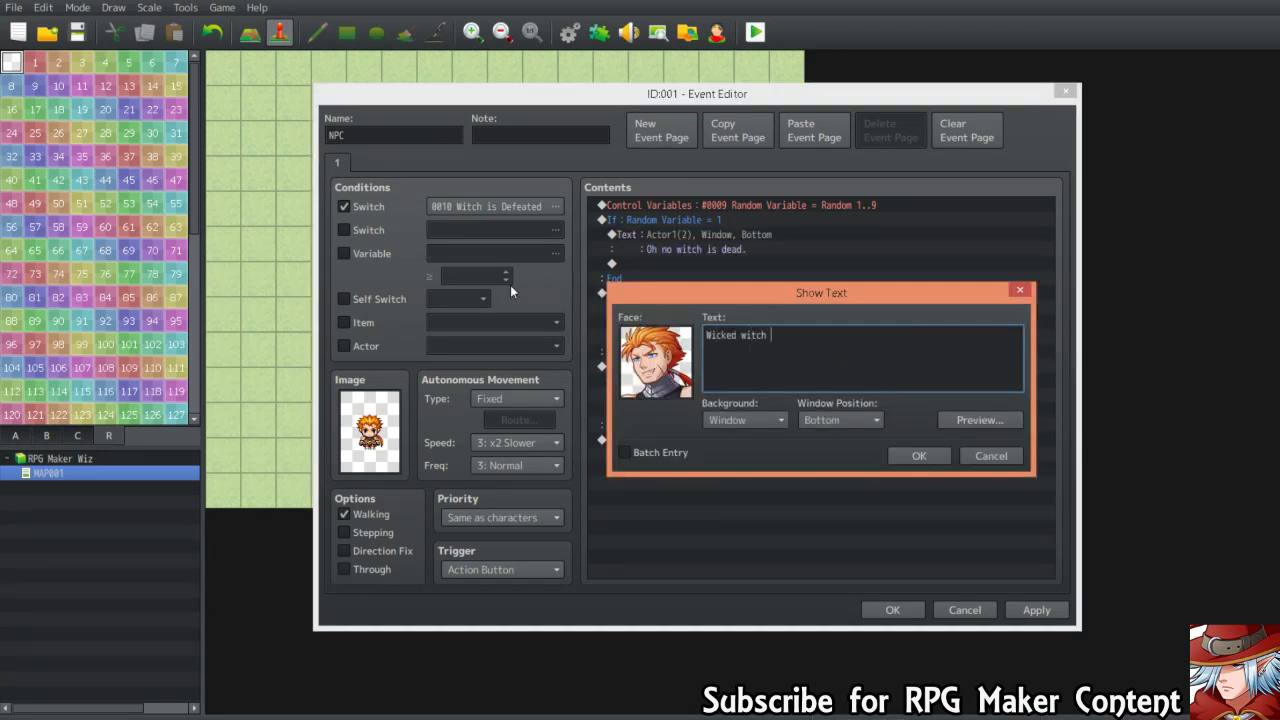
{"action": "type", "text": "is dead."}
{"action": "left_click", "coordinate": [914, 456]}
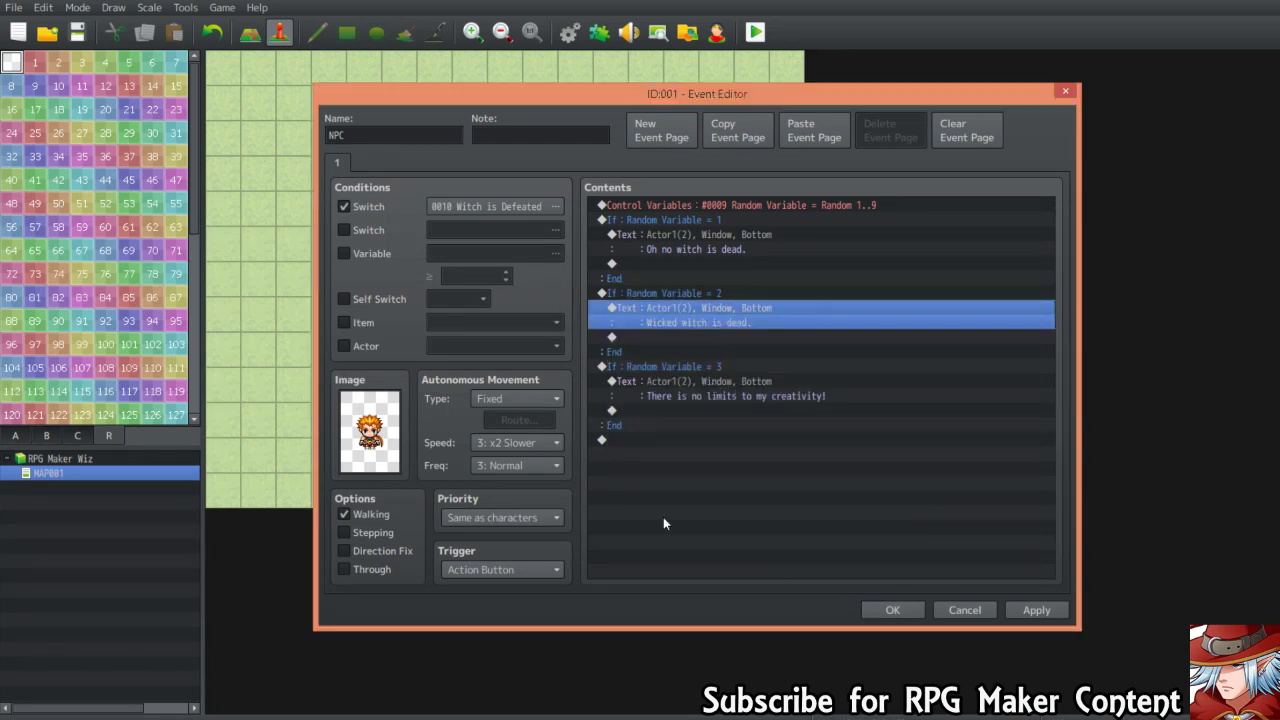
{"action": "left_click", "coordinate": [357, 206]}
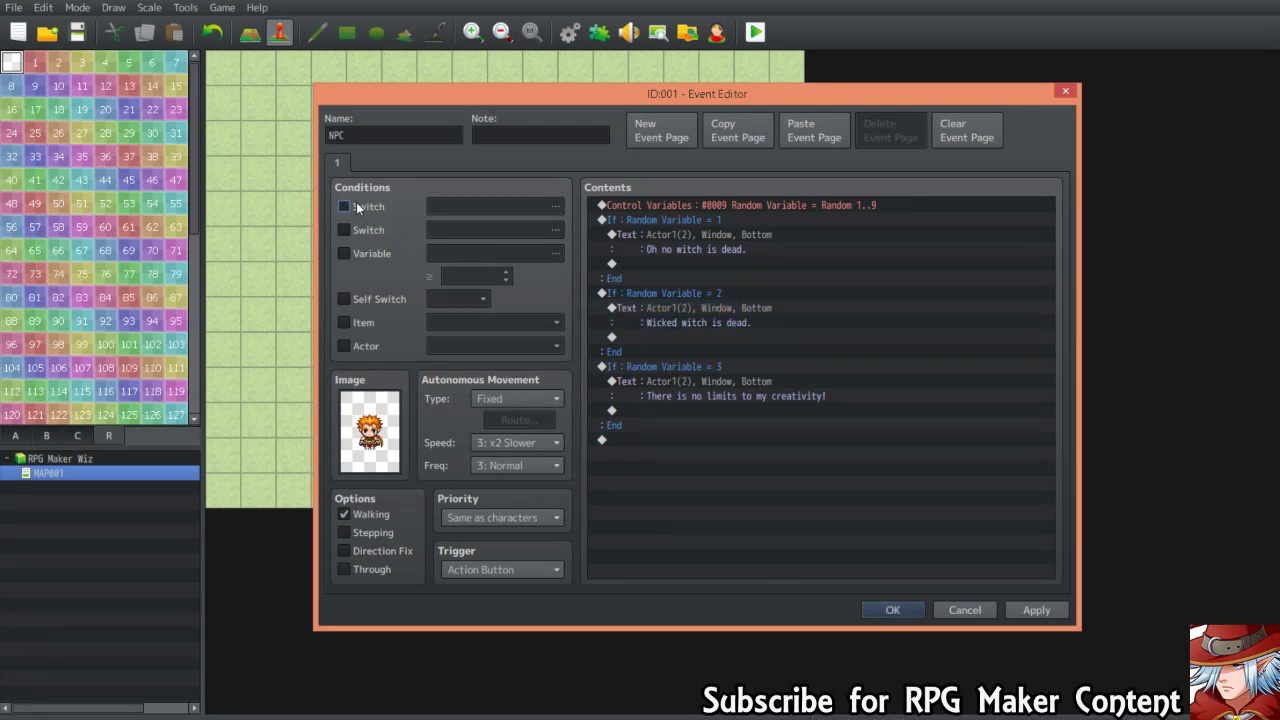